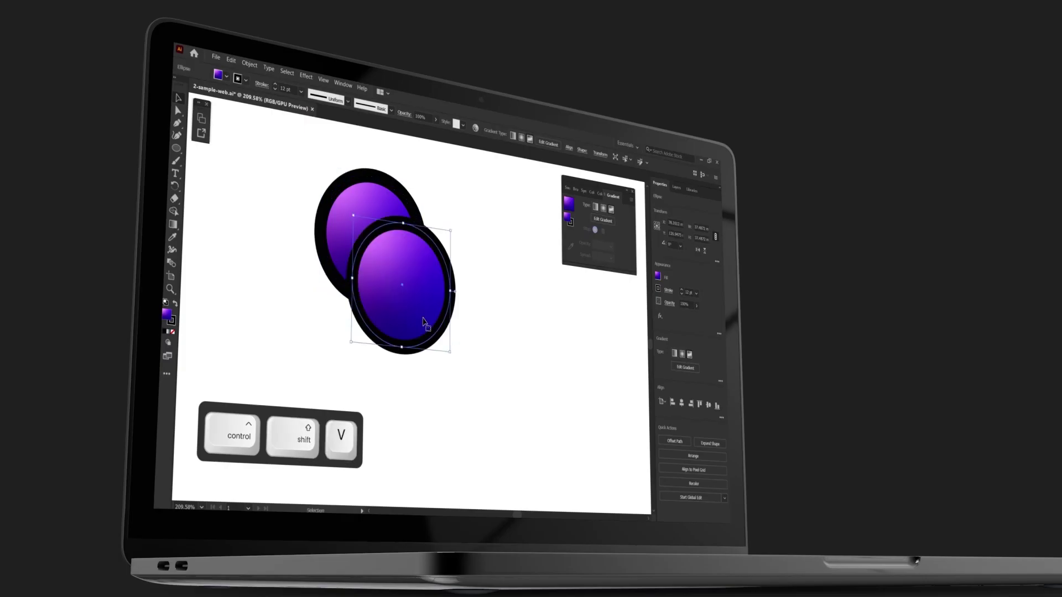
# Step: Scroll the Keyviz v1.0.0 GitHub release page down to the keyviz-v1.0.0.exe download asset
pyautogui.press('x')
pyautogui.press('/')
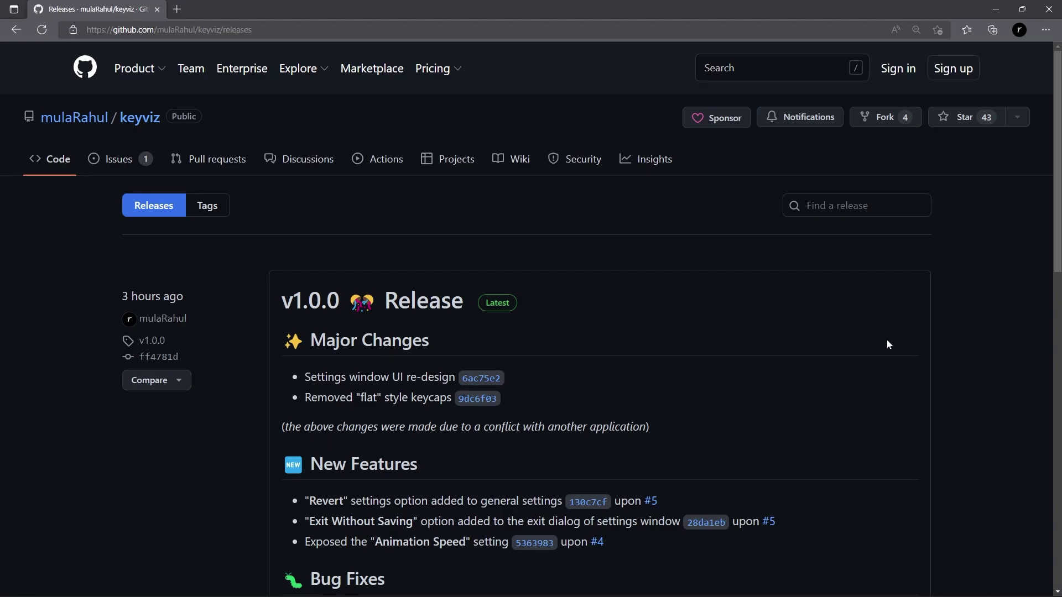
pyautogui.scroll(-4, 1004, 219)
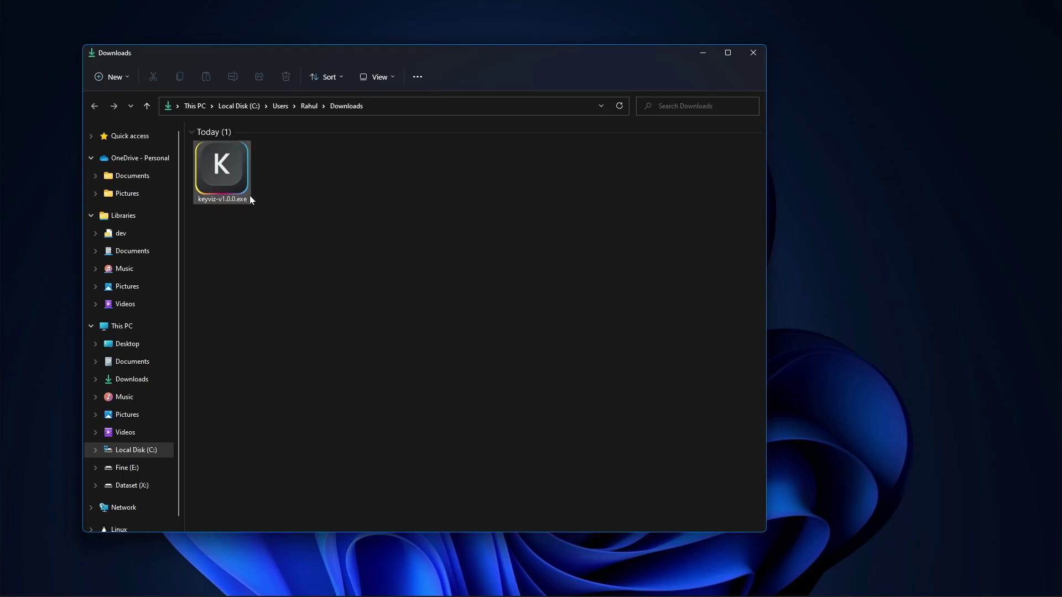
# Step: Run keyviz-v1.0.0.exe, accept the licence agreement and install Keyviz 1.0.0
pyautogui.doubleClick(249, 197)
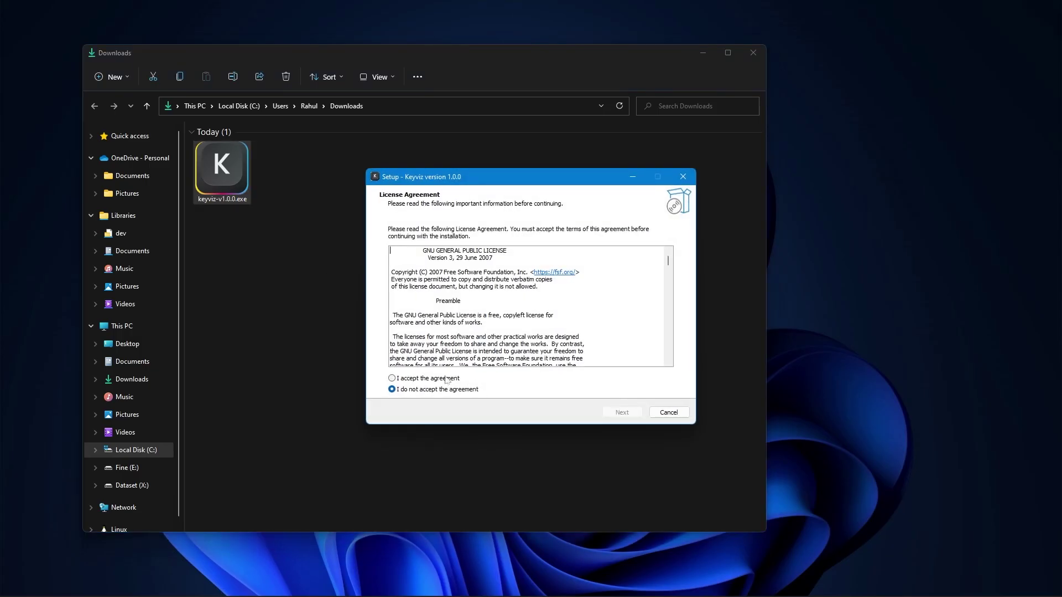
pyautogui.click(446, 379)
pyautogui.click(612, 415)
pyautogui.click(612, 415)
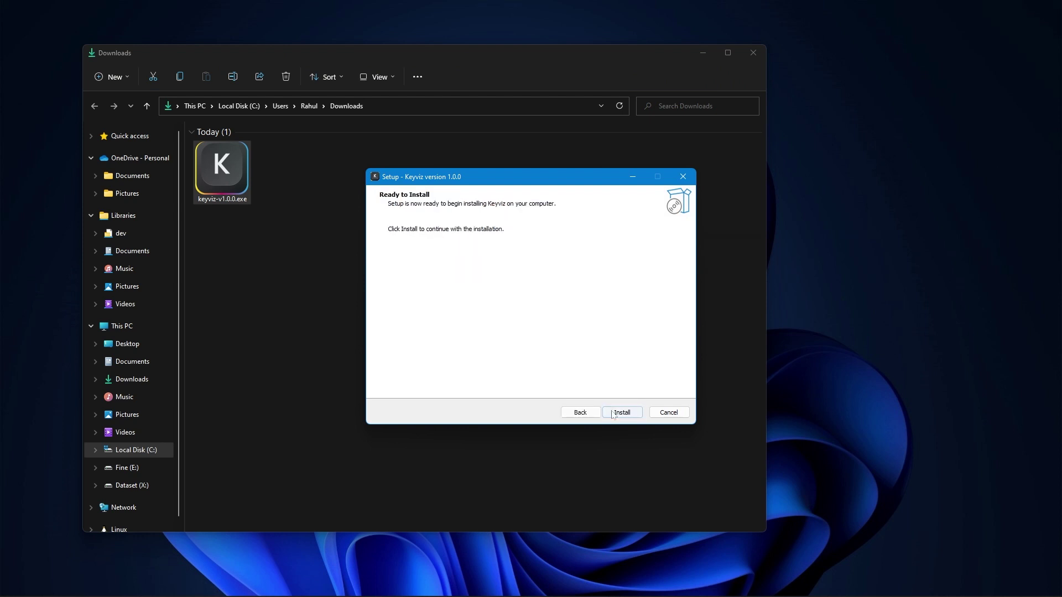
pyautogui.click(613, 414)
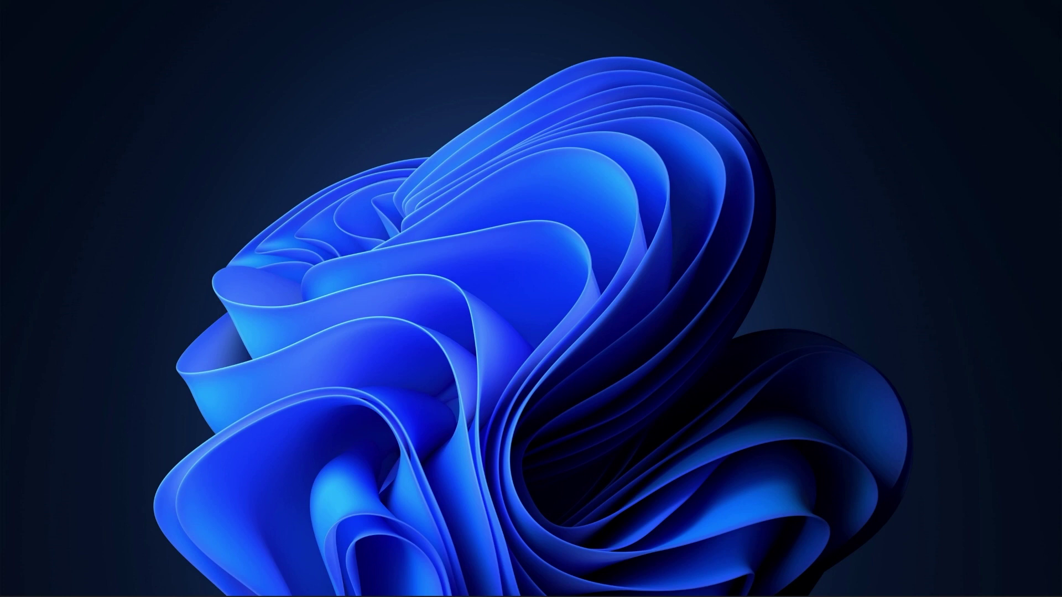
# Step: Launch Keyviz from Windows search
pyautogui.press('super')
pyautogui.write('keyviz')
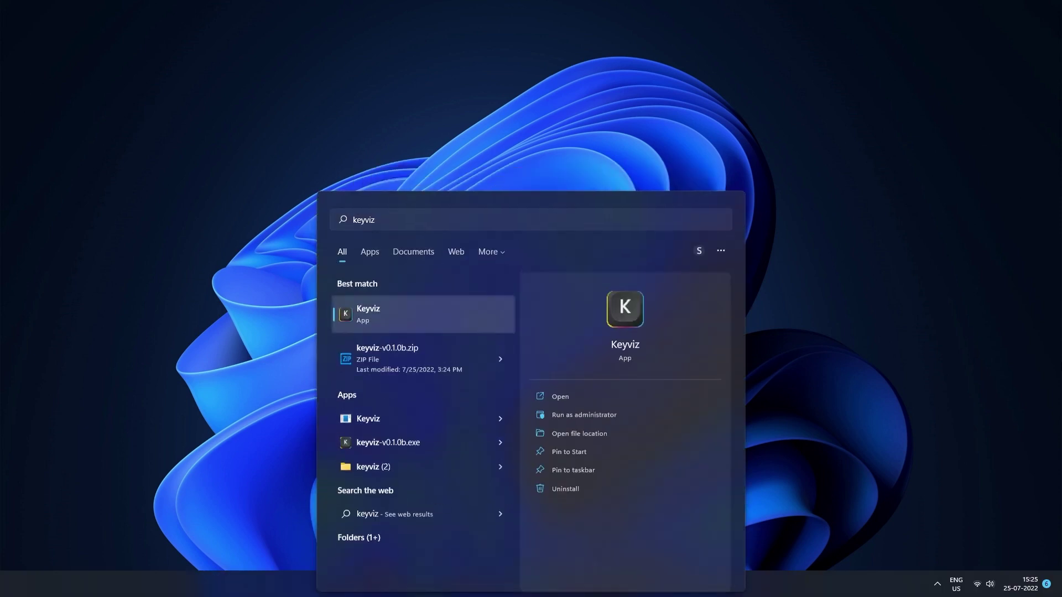
pyautogui.press('Return')
# Step: Test the overlay with letters J, H, G, Shift+I and Ctrl+P
pyautogui.press('j')
pyautogui.press('h')
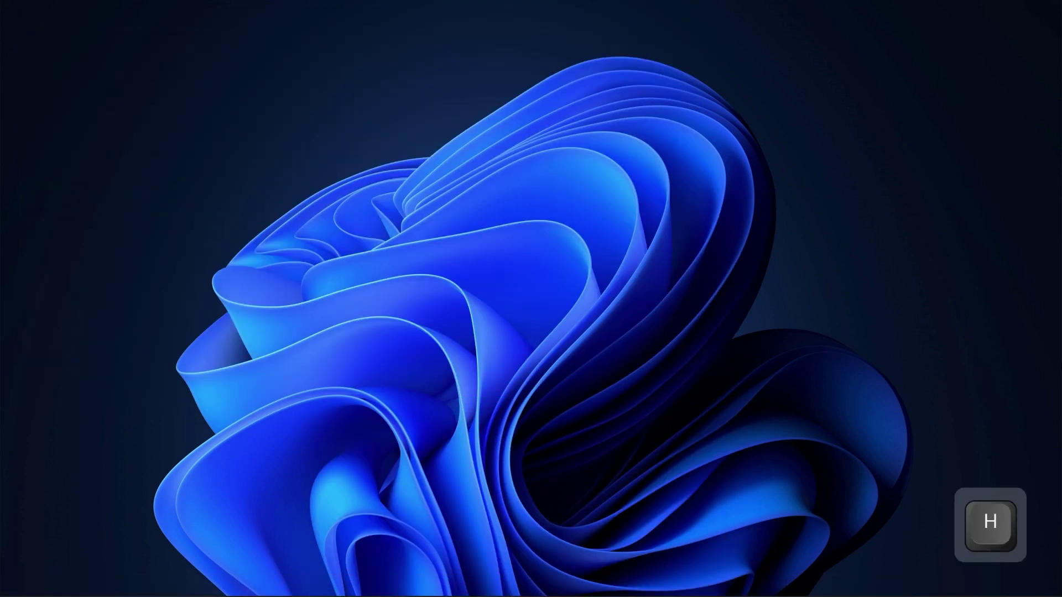
pyautogui.hotkey('shift', 'i')
pyautogui.press('g')
pyautogui.press('h')
pyautogui.press('g')
pyautogui.hotkey('ctrl', 'p')
# Step: Test the overlay with 8, the arrow keys, F6, F4, F3, Home, Page Down and Ctrl+F9
pyautogui.press('8')
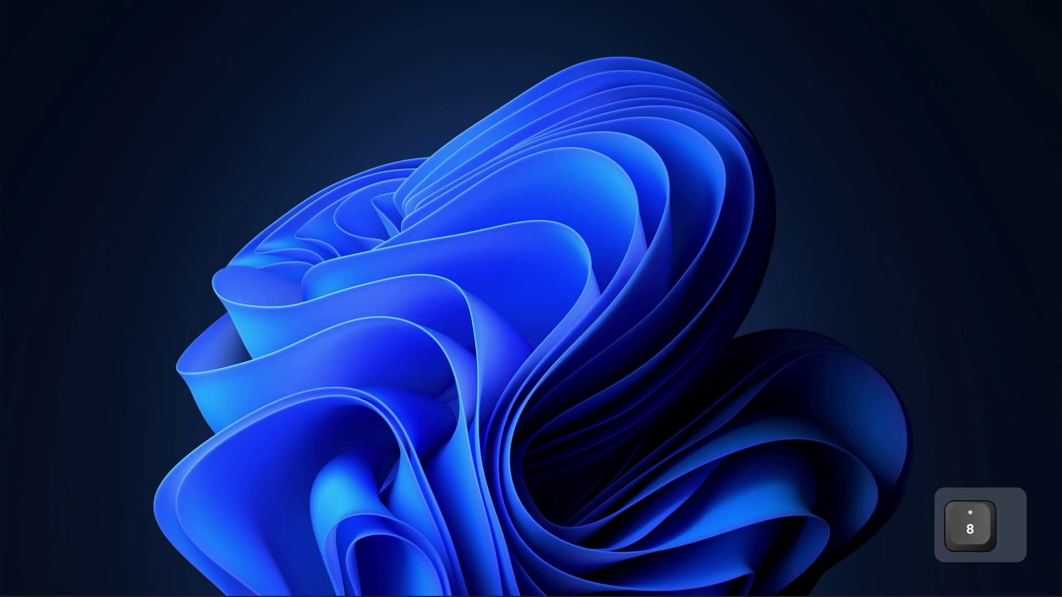
pyautogui.press('Down')
pyautogui.press('Left')
pyautogui.press('Up')
pyautogui.press('F6')
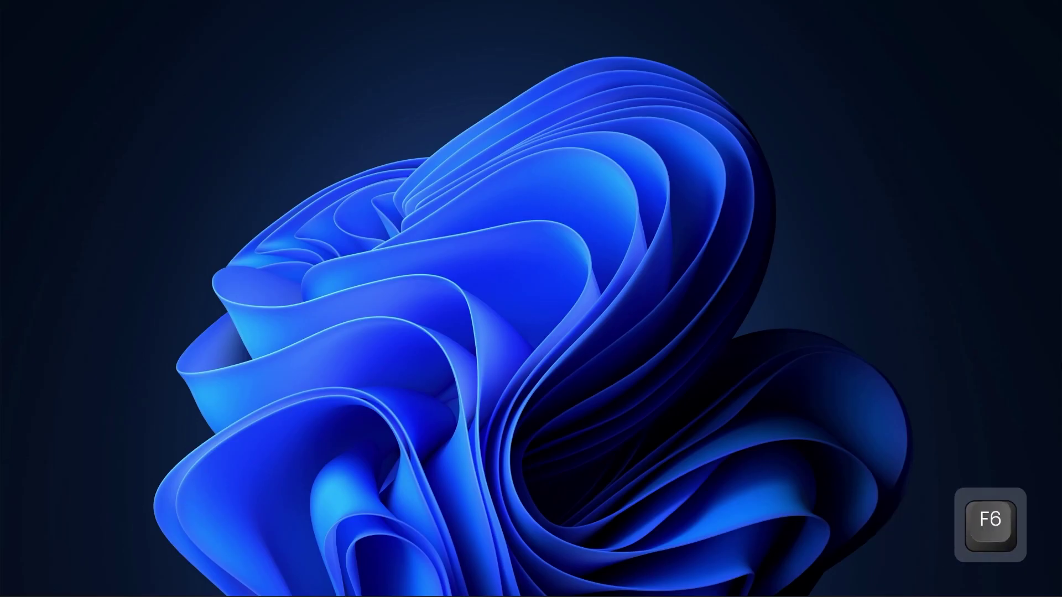
pyautogui.press('F4')
pyautogui.press('F3')
pyautogui.press('Home')
pyautogui.press('Left')
pyautogui.press('pagedown')
pyautogui.hotkey('ctrl', 'F9')
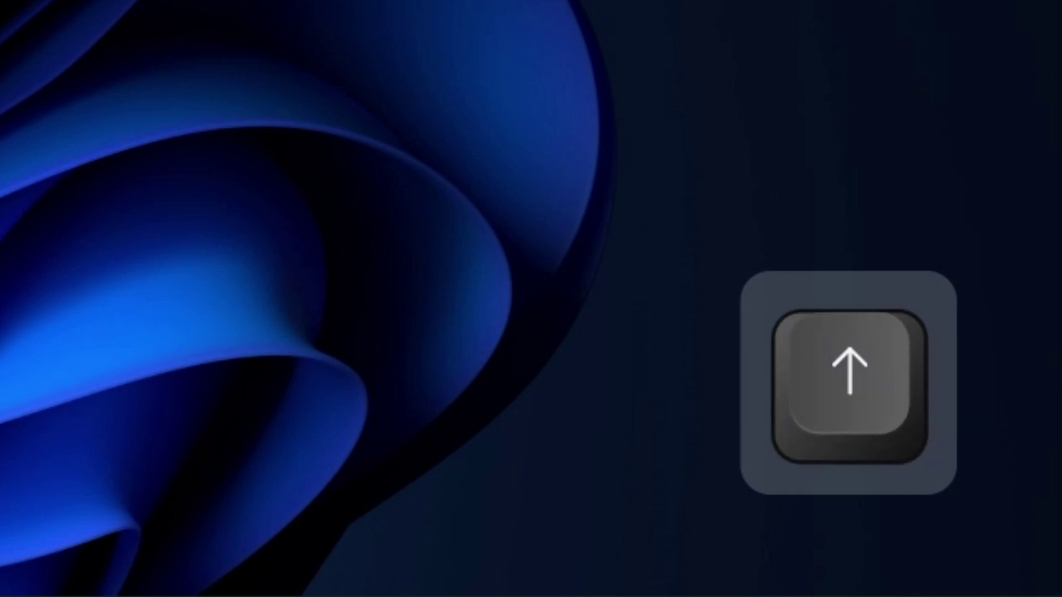
pyautogui.press('Up')
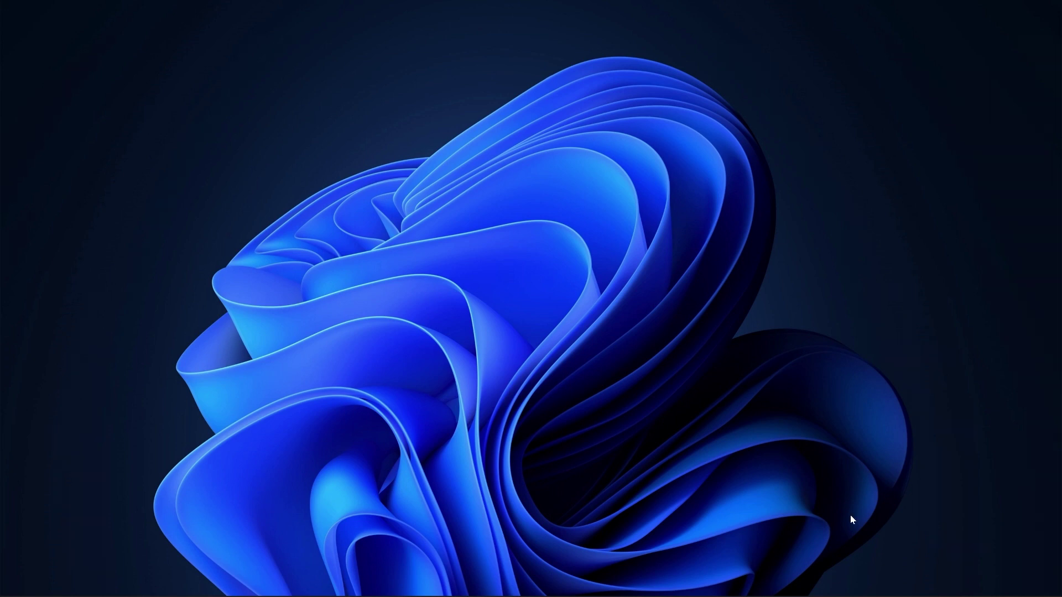
# Step: Move the Keyviz icon from the hidden tray onto the taskbar and open its Settings
pyautogui.moveTo(934, 583)
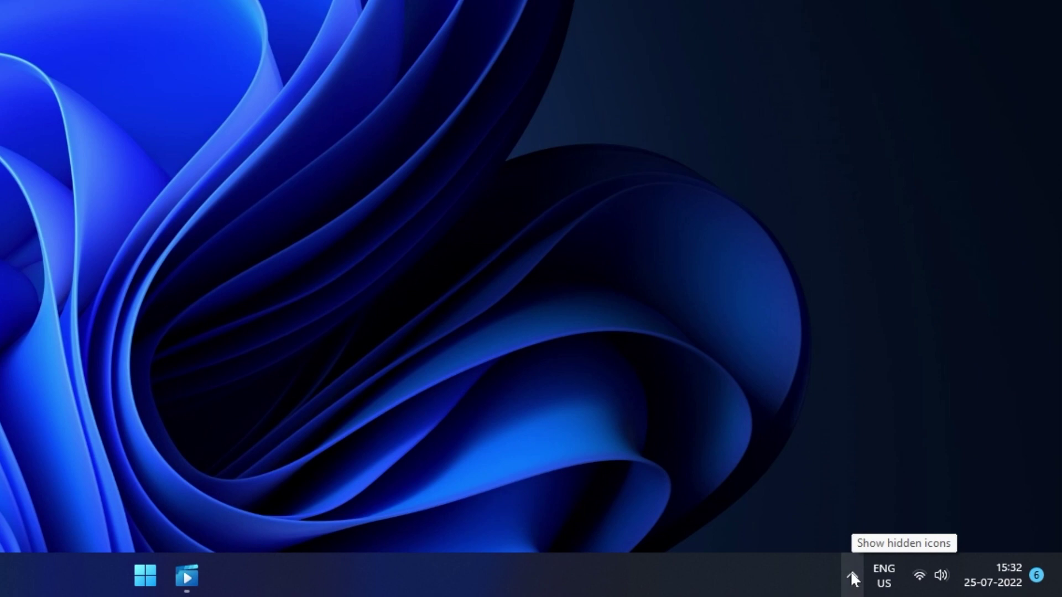
pyautogui.click(850, 573)
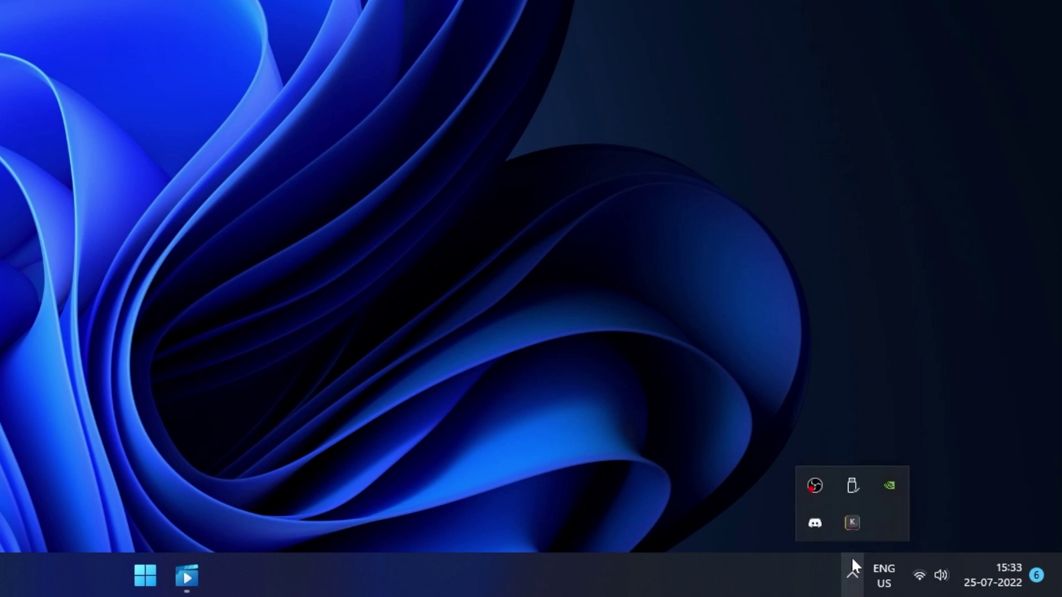
pyautogui.click(852, 523)
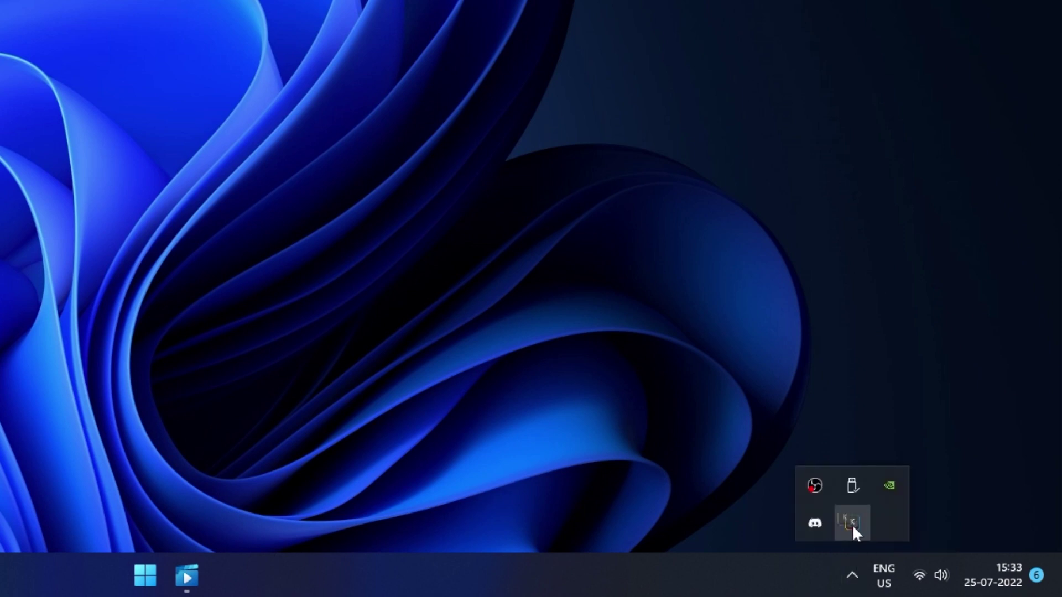
pyautogui.moveTo(819, 585); pyautogui.dragTo(821, 579)
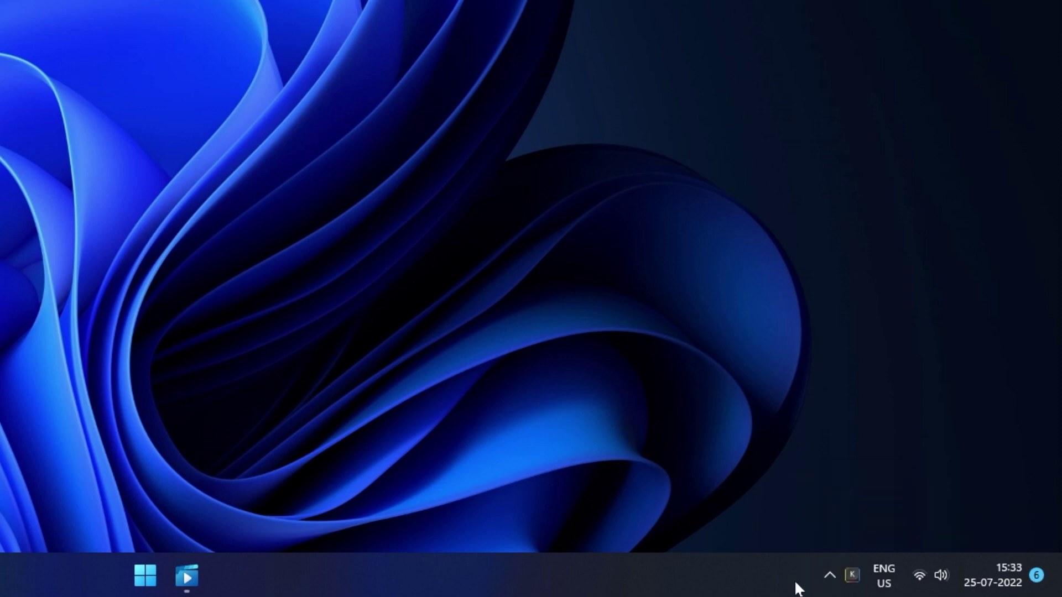
pyautogui.rightClick(857, 581)
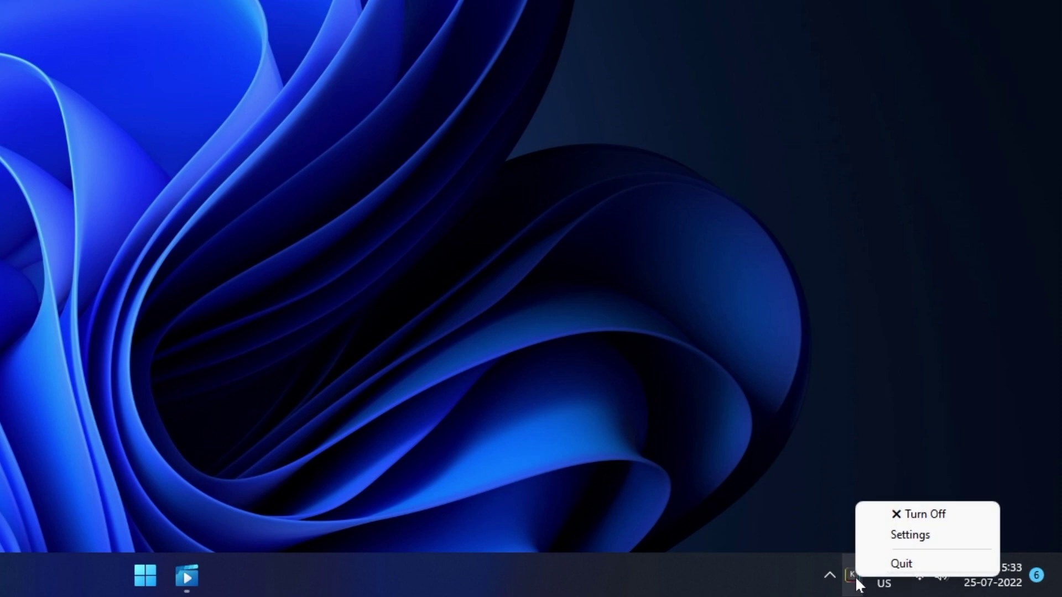
pyautogui.click(909, 535)
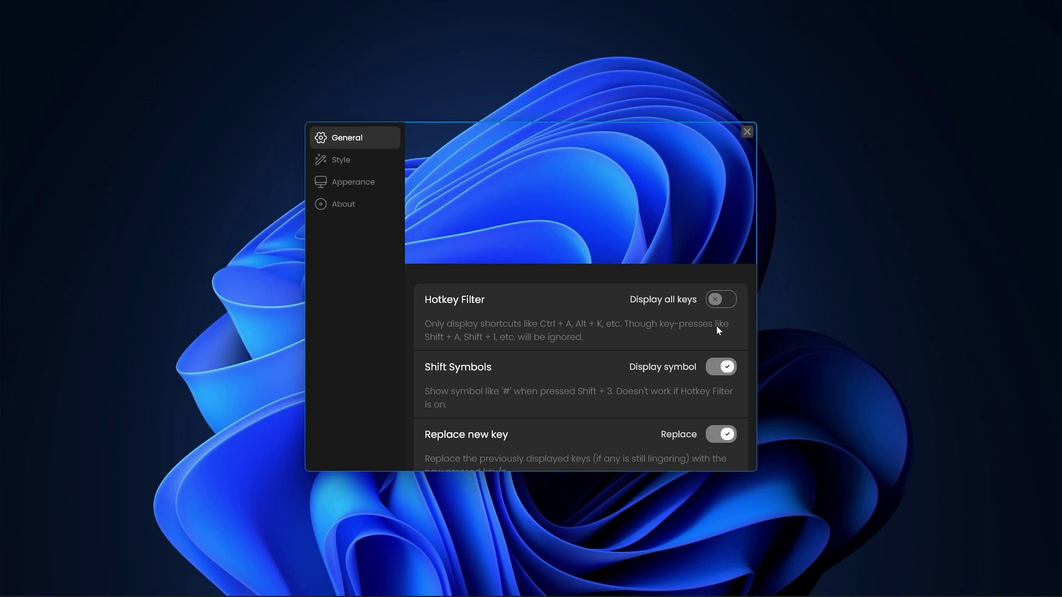
# Step: Preview letter keystrokes and Shift+R in the Keyviz settings
pyautogui.press('y')
pyautogui.press('h')
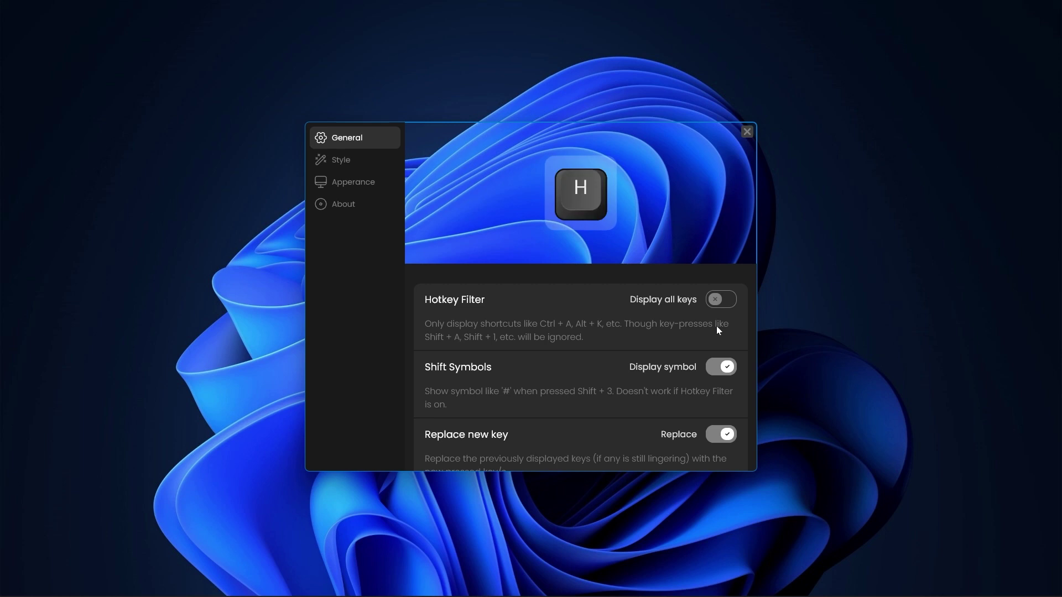
pyautogui.press('b')
pyautogui.press('j')
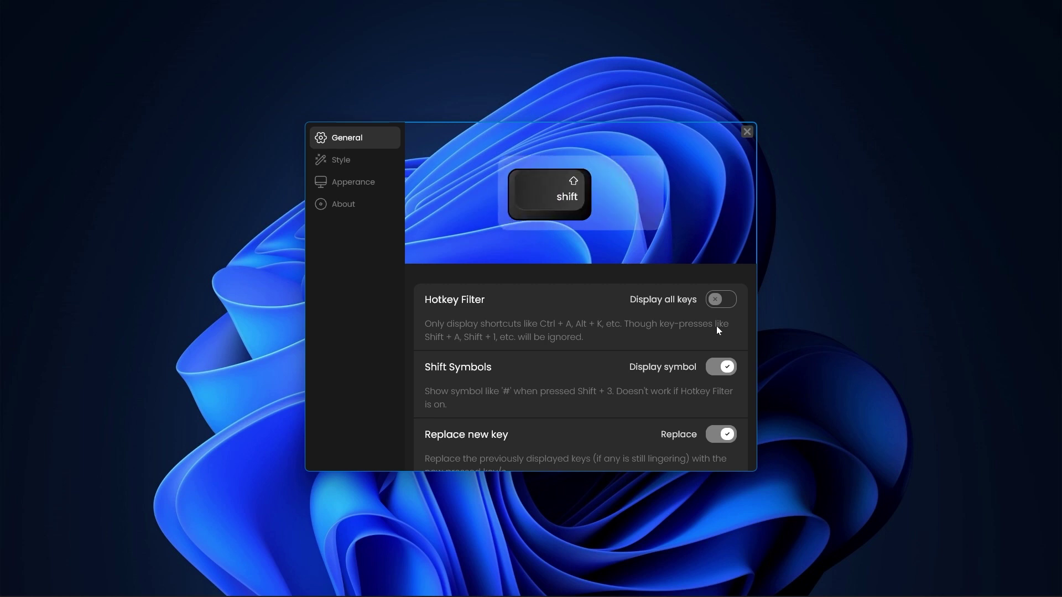
pyautogui.hotkey('shift', 'r')
pyautogui.press('l')
pyautogui.press('m')
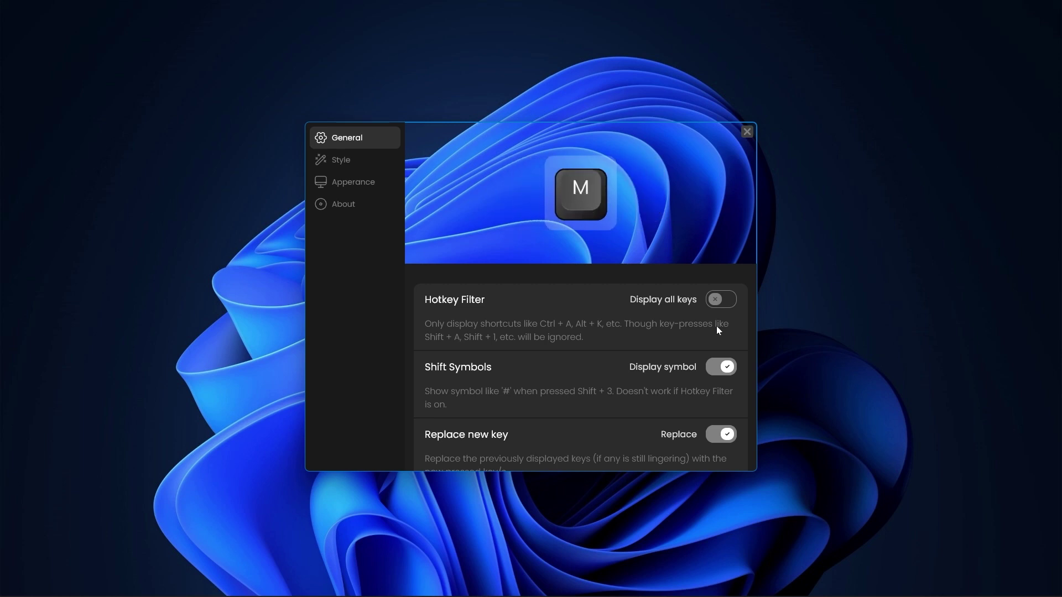
# Step: Try the Hotkey Filter with Ctrl+O, then switch it off to display all keys
pyautogui.click(730, 301)
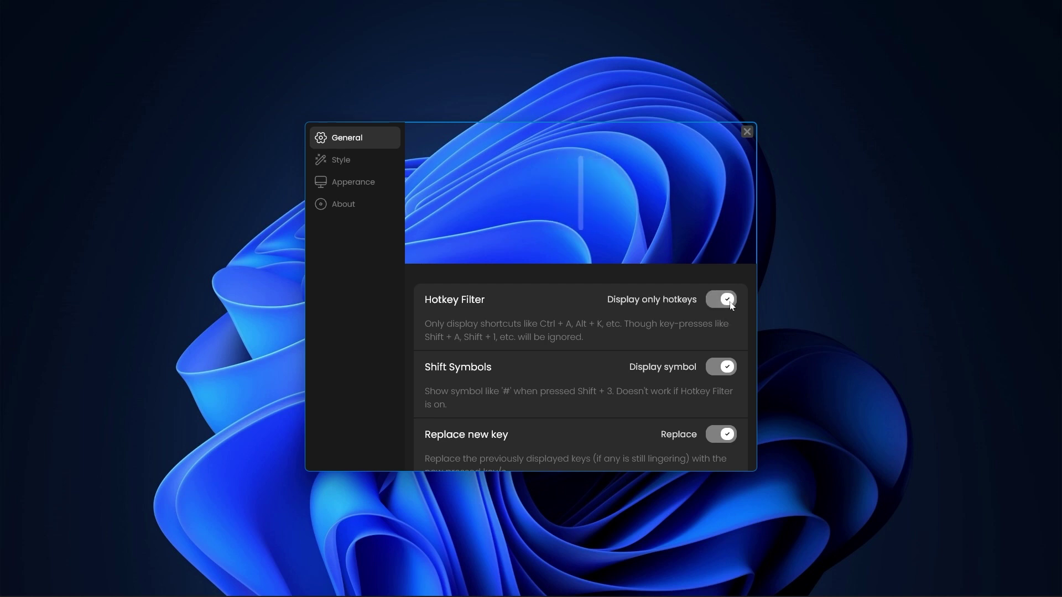
pyautogui.hotkey('ctrl', 'o')
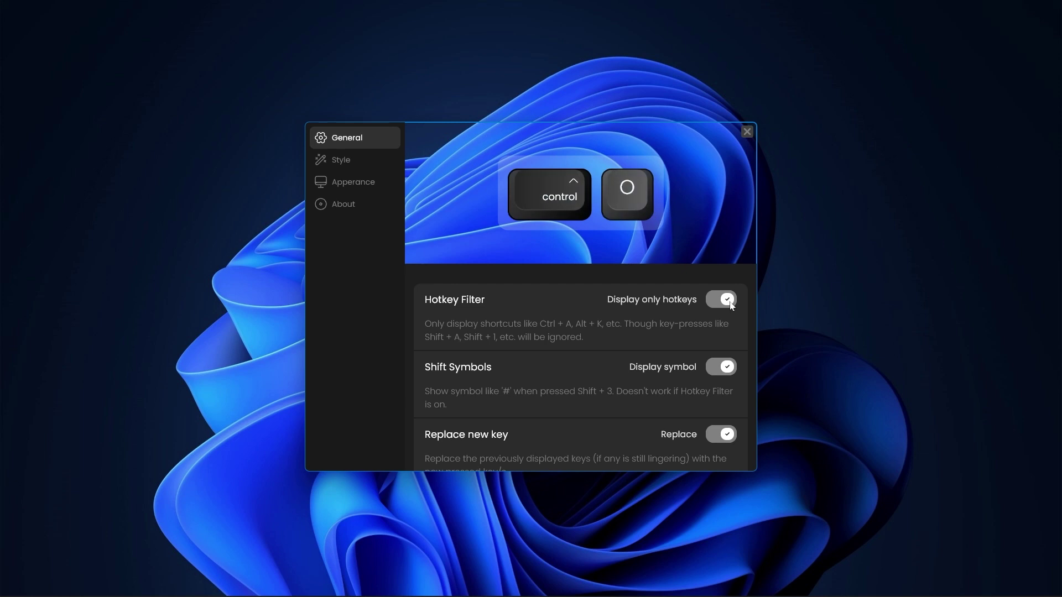
pyautogui.click(730, 303)
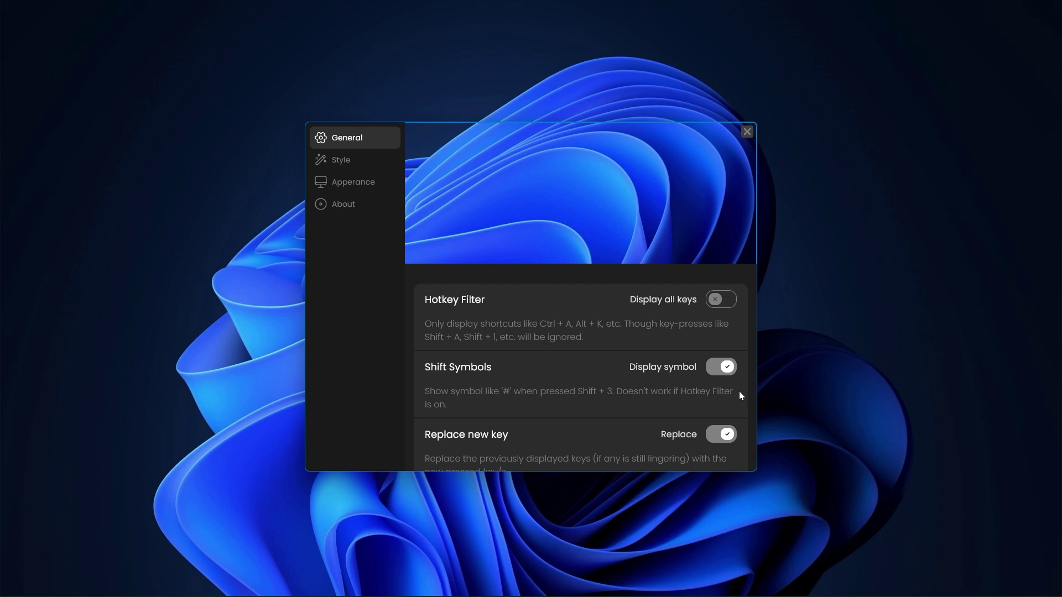
# Step: Switch Replace new key to Append, confirming with W and E that keys appear side by side
pyautogui.hotkey('shift', '3')
pyautogui.scroll(-1, 750, 387)
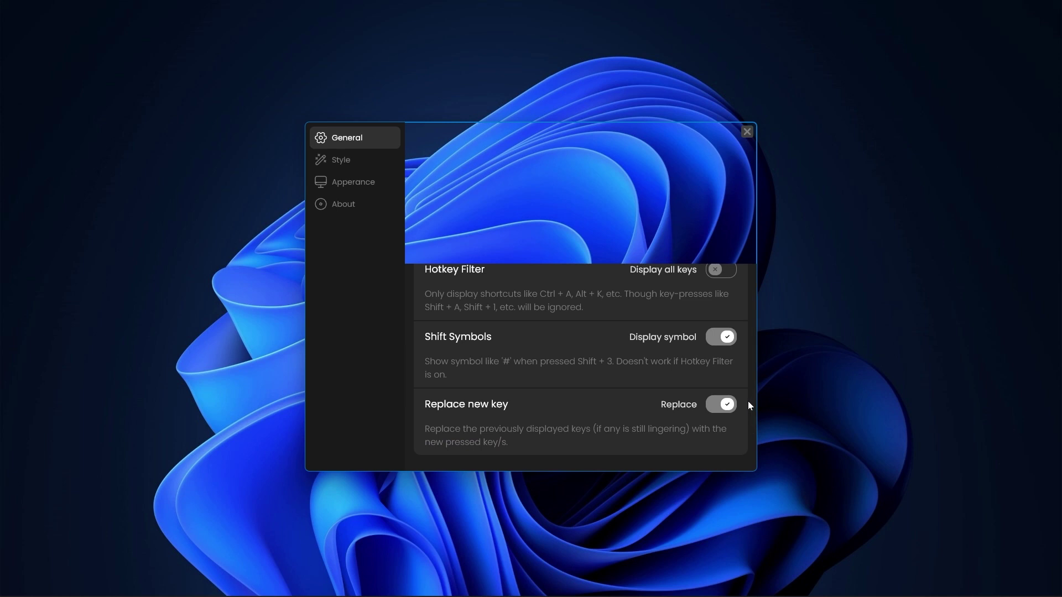
pyautogui.press('w')
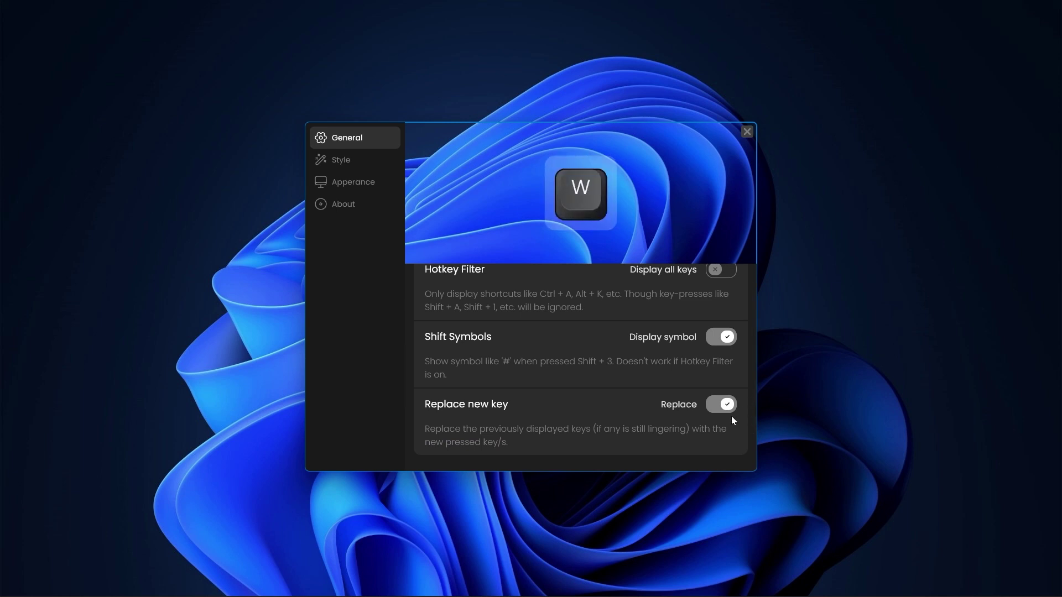
pyautogui.press('e')
pyautogui.click(729, 410)
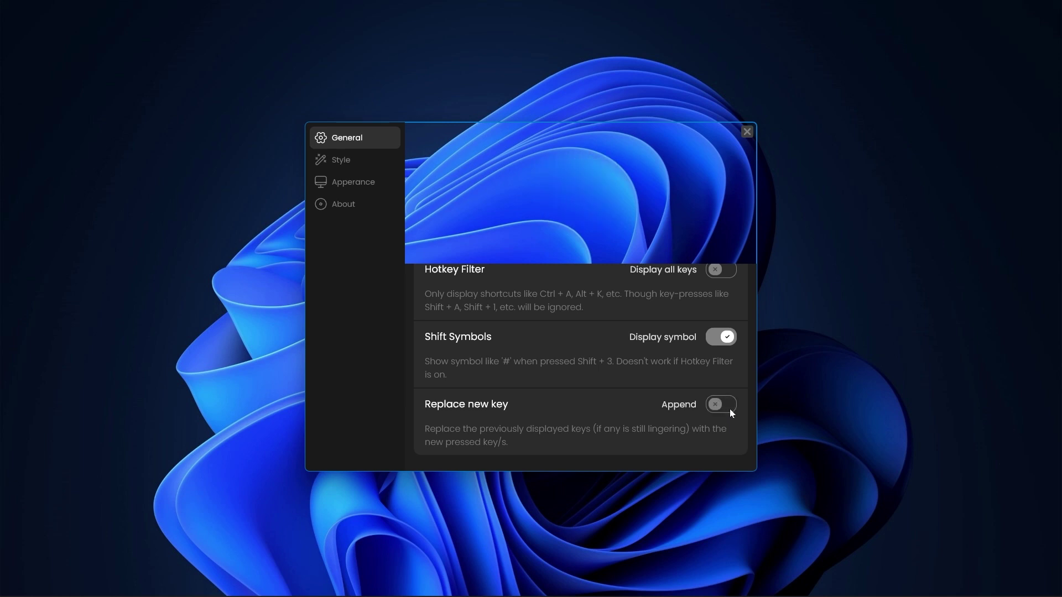
pyautogui.press('w')
pyautogui.press('e')
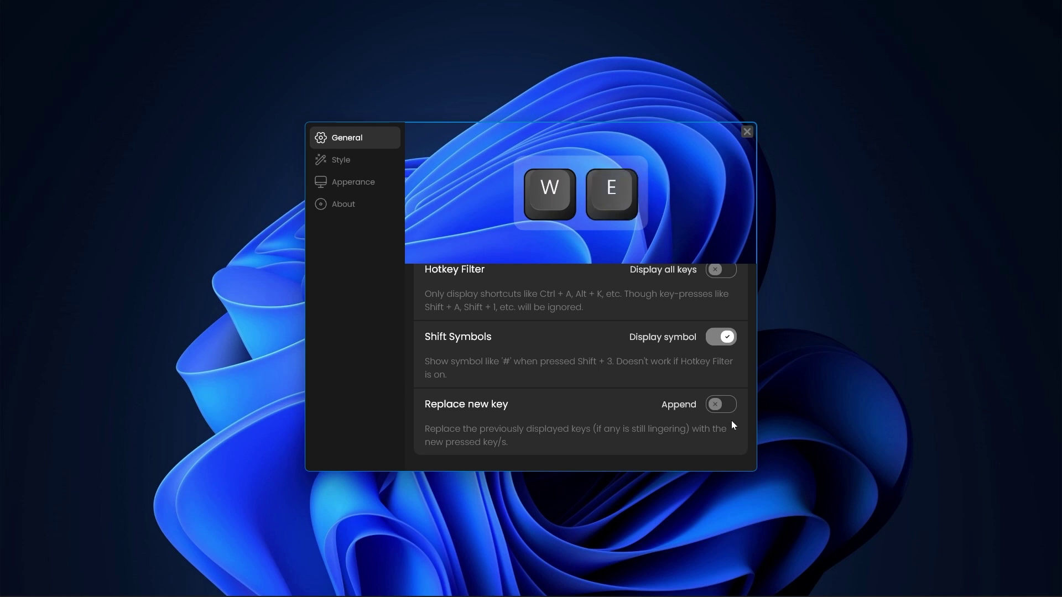
pyautogui.hotkey('ctrl', 'shift', '3')
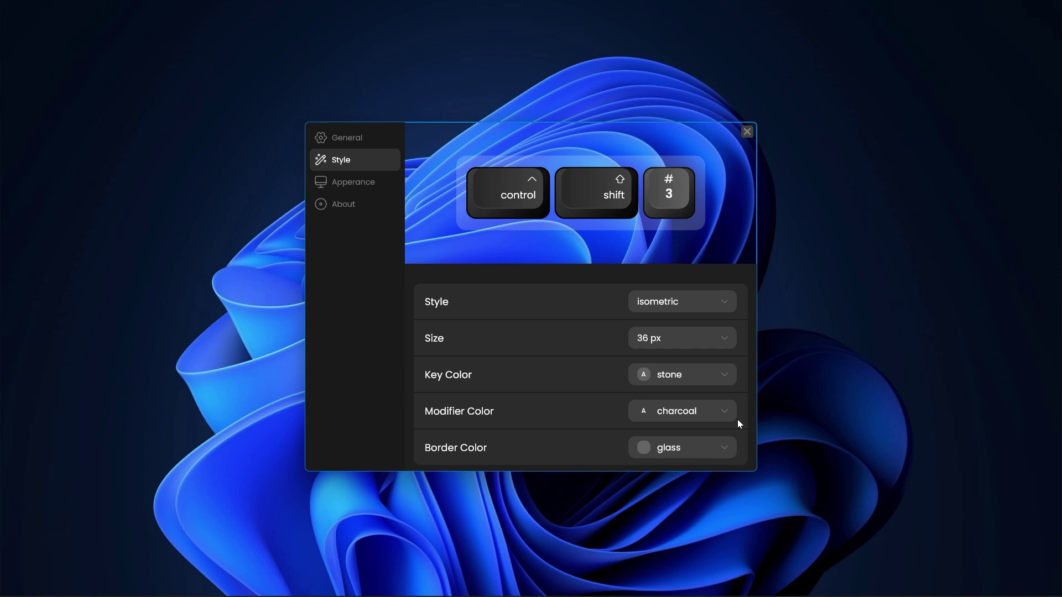
# Step: Try the flat keystroke style, then keep the isometric style at 36 px size
pyautogui.click(710, 311)
pyautogui.click(715, 281)
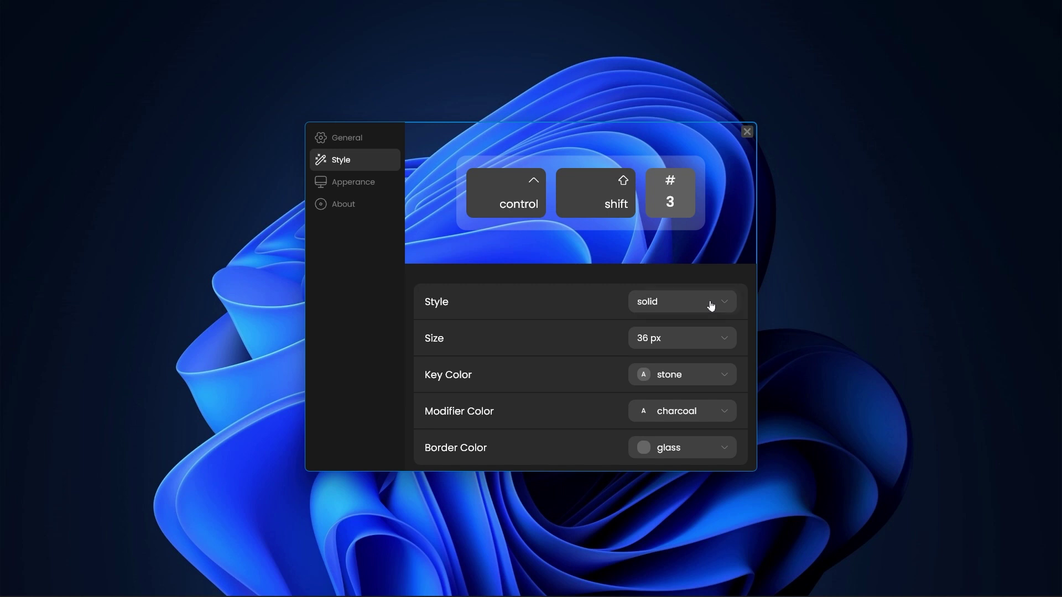
pyautogui.click(711, 305)
pyautogui.click(706, 321)
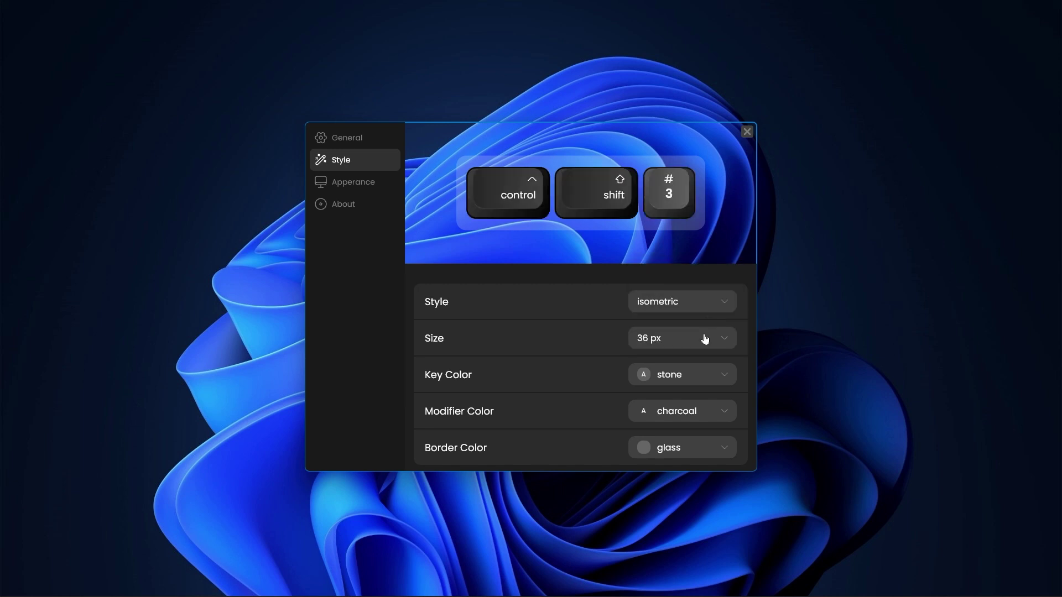
pyautogui.click(705, 344)
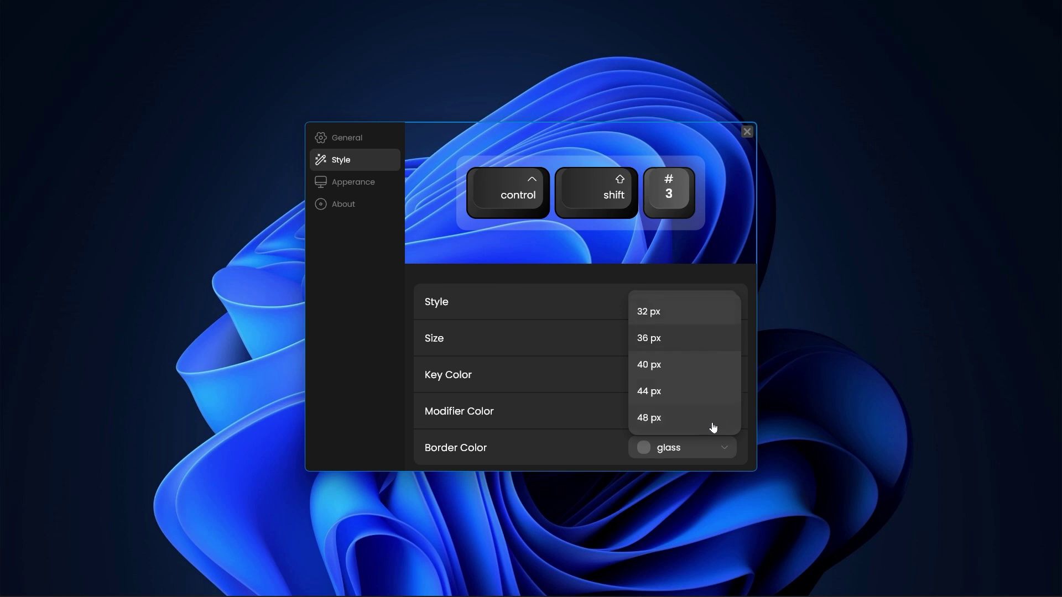
pyautogui.click(703, 338)
# Step: Try cyber key and eclipse modifier colours, then revert to stone and charcoal
pyautogui.click(702, 383)
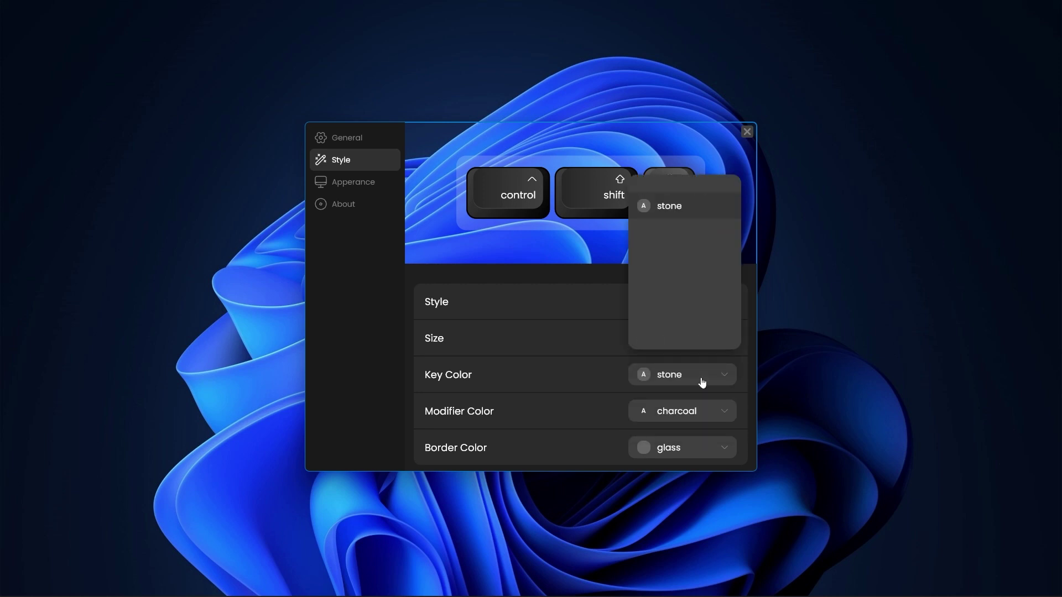
pyautogui.click(696, 266)
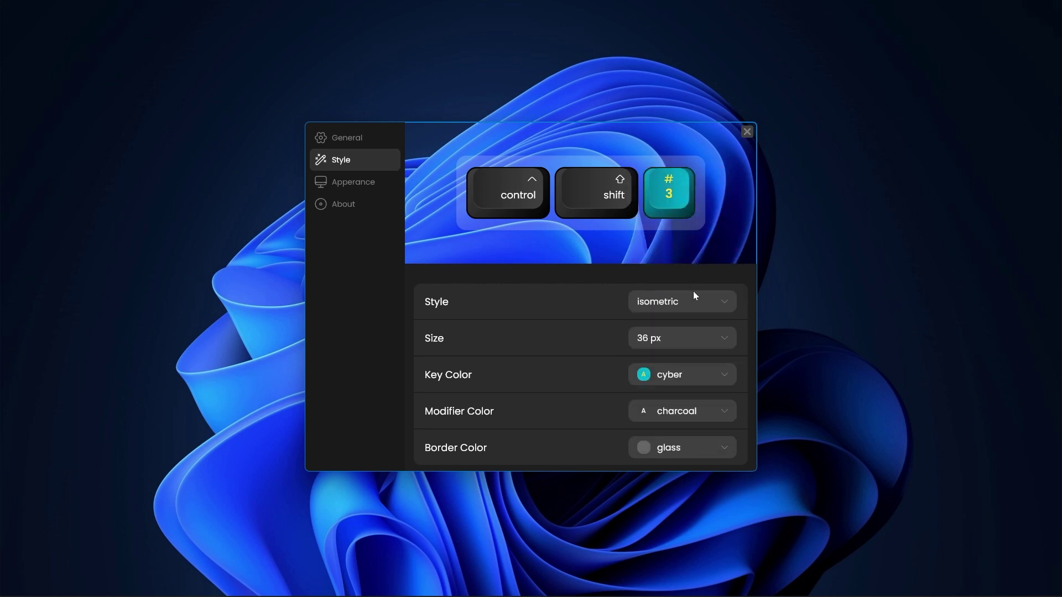
pyautogui.click(702, 378)
pyautogui.click(722, 205)
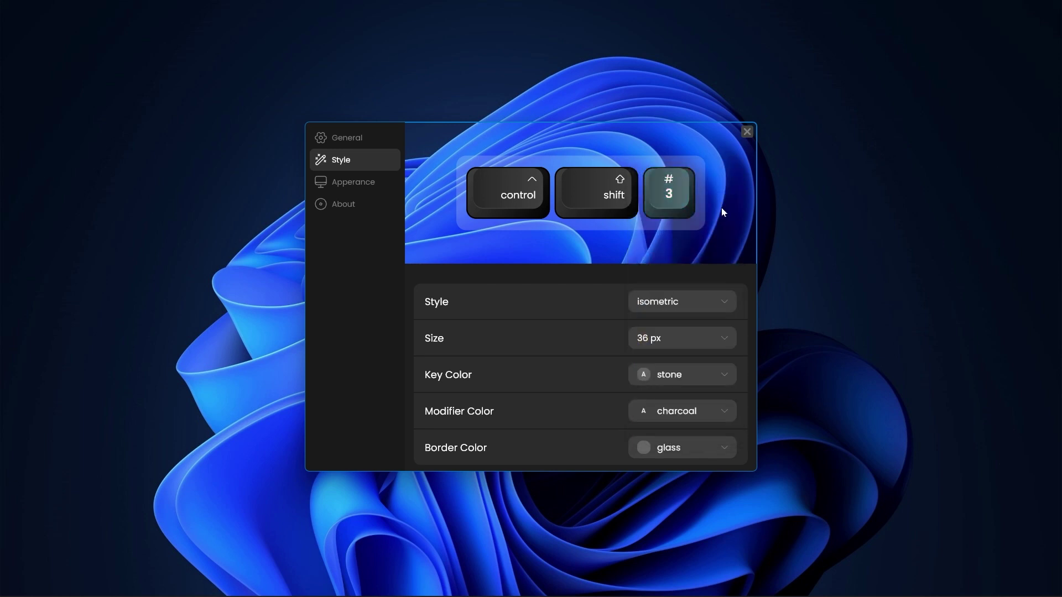
pyautogui.click(700, 413)
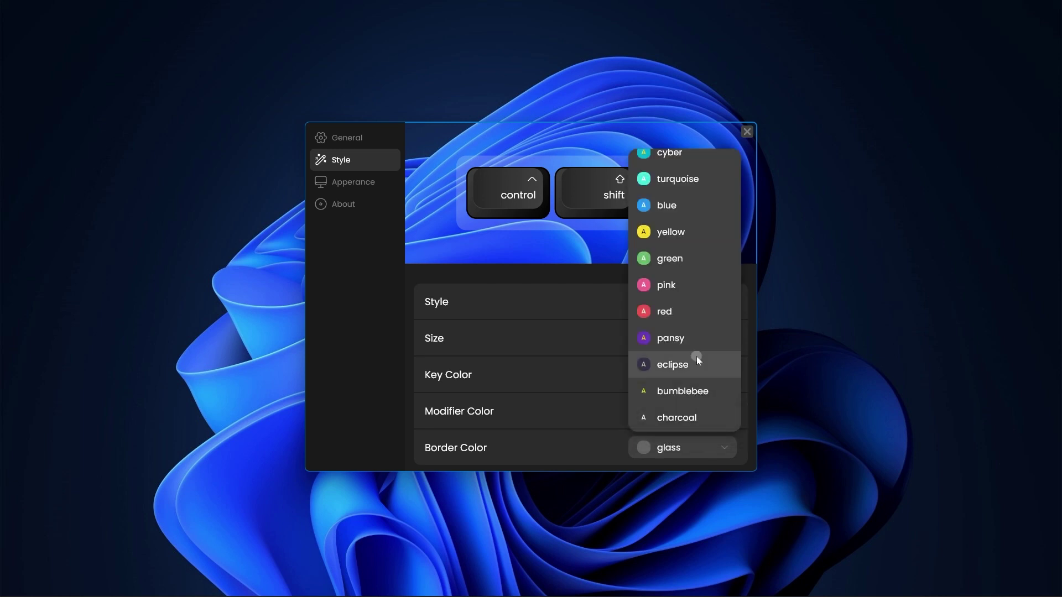
pyautogui.click(697, 362)
pyautogui.click(719, 411)
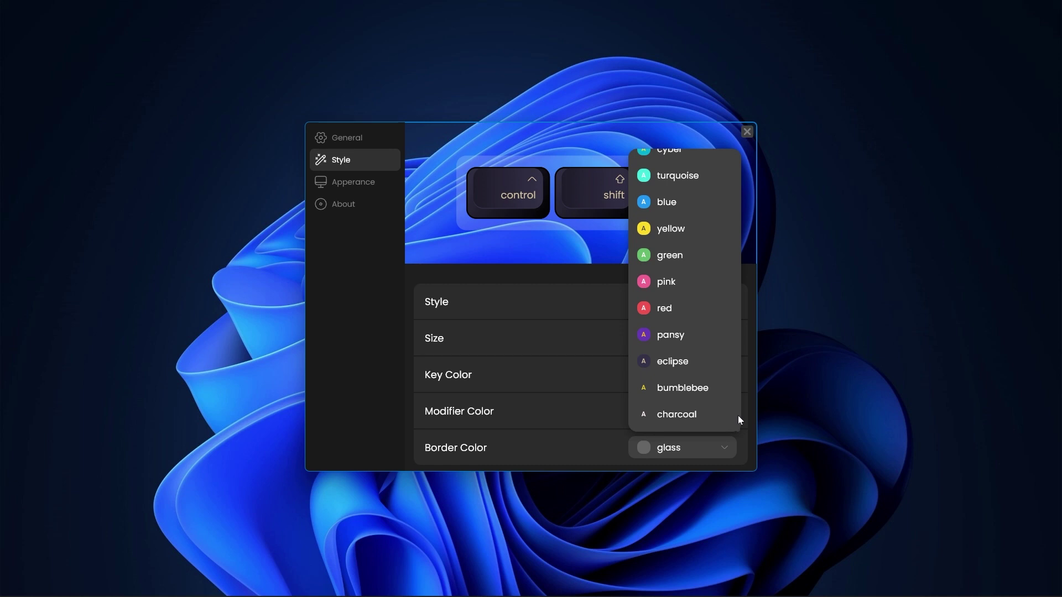
pyautogui.click(713, 419)
# Step: Try silver and green key borders, then set the border colour to transparent
pyautogui.click(712, 450)
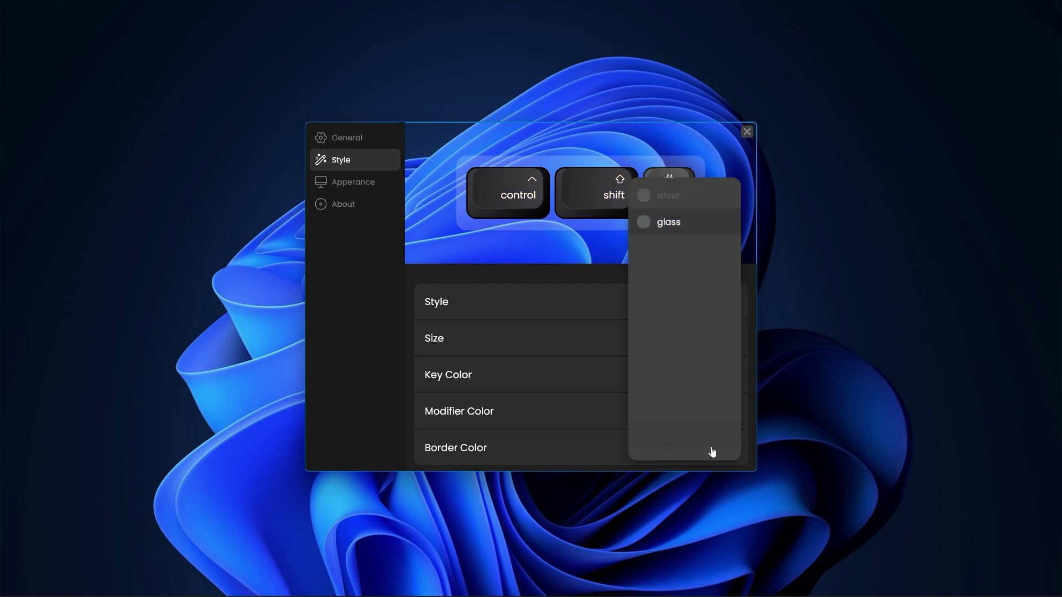
pyautogui.click(703, 198)
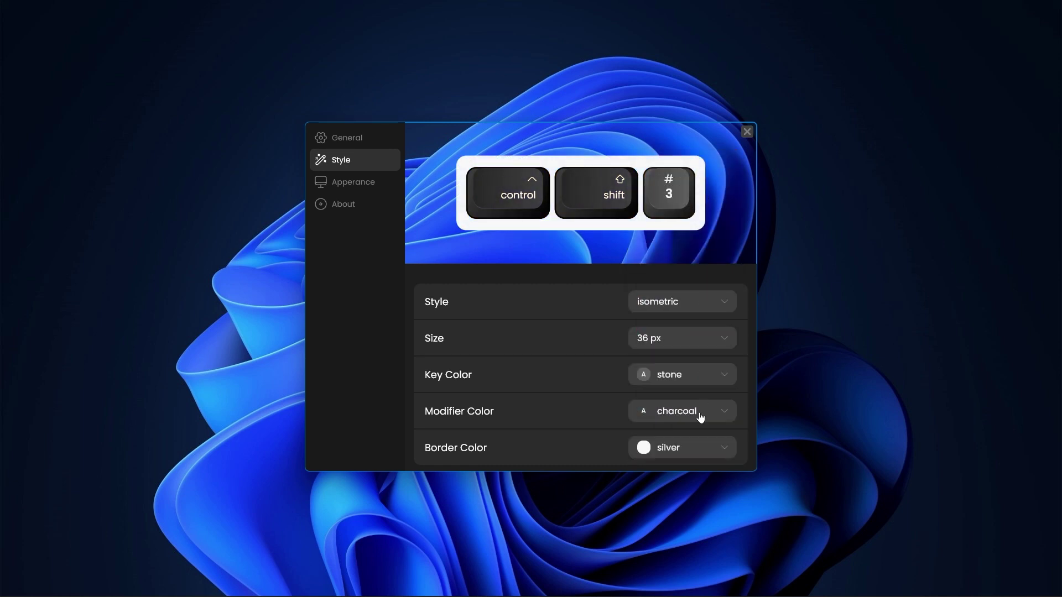
pyautogui.click(700, 449)
pyautogui.click(683, 352)
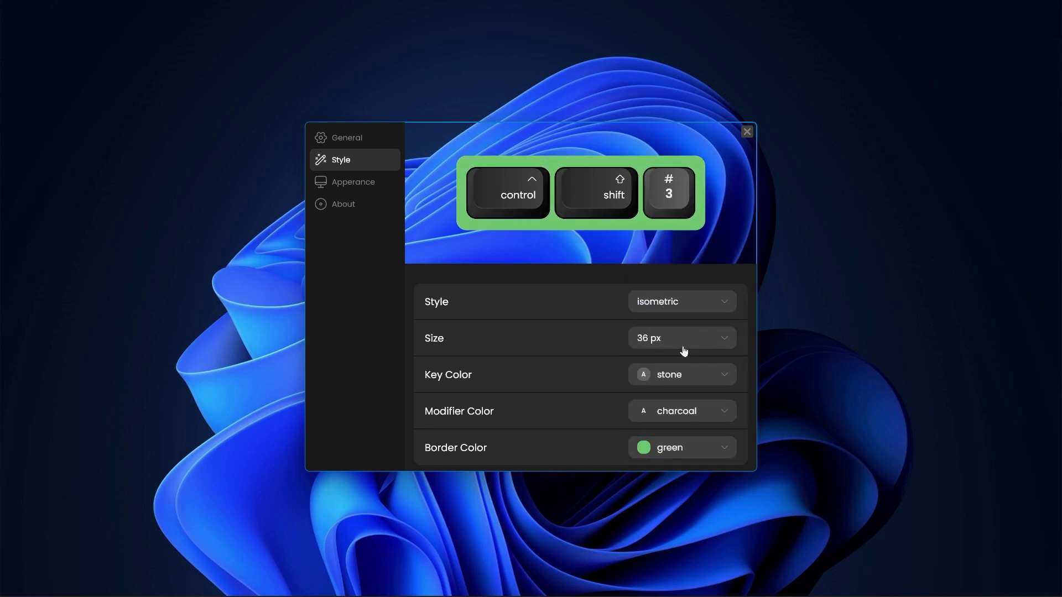
pyautogui.click(691, 445)
pyautogui.scroll(-5, 738, 428)
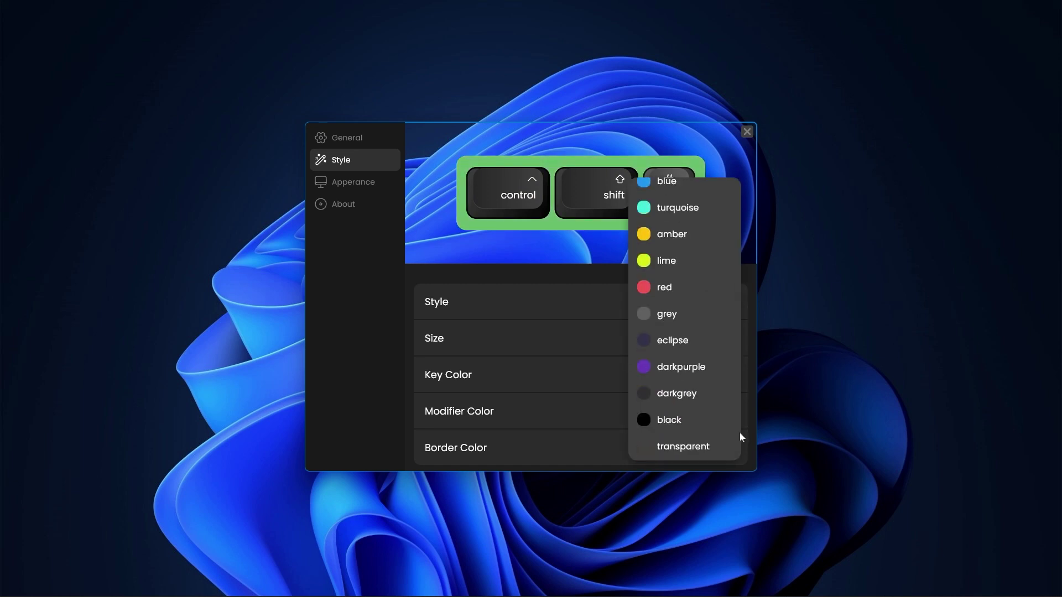
pyautogui.click(668, 449)
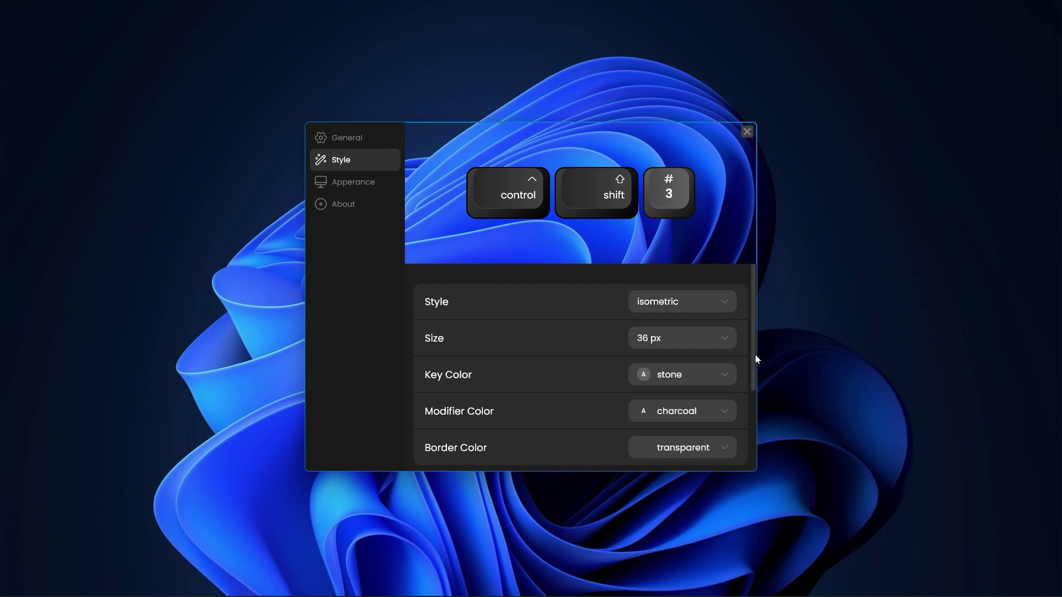
# Step: Toggle Show Icon and Show Symbol off and back on
pyautogui.moveTo(755, 354); pyautogui.dragTo(754, 439)
pyautogui.click(728, 369)
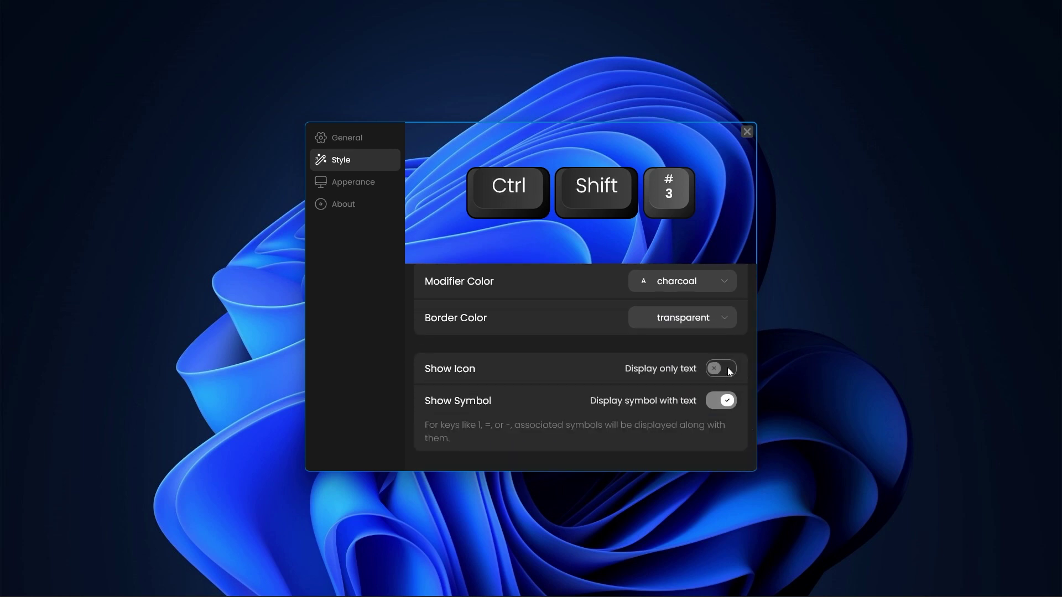
pyautogui.click(728, 370)
pyautogui.click(725, 402)
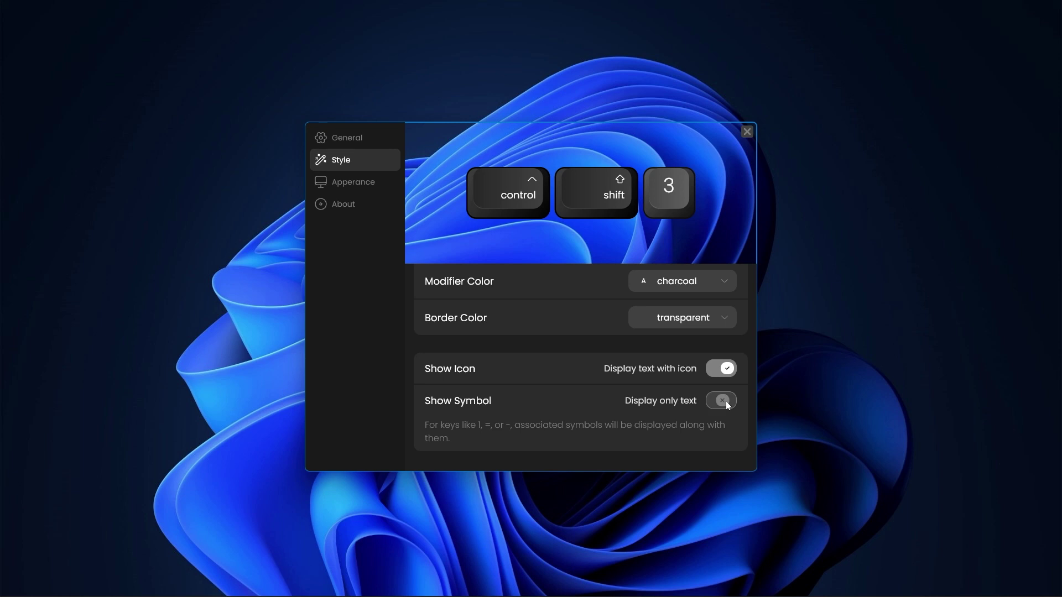
pyautogui.click(726, 403)
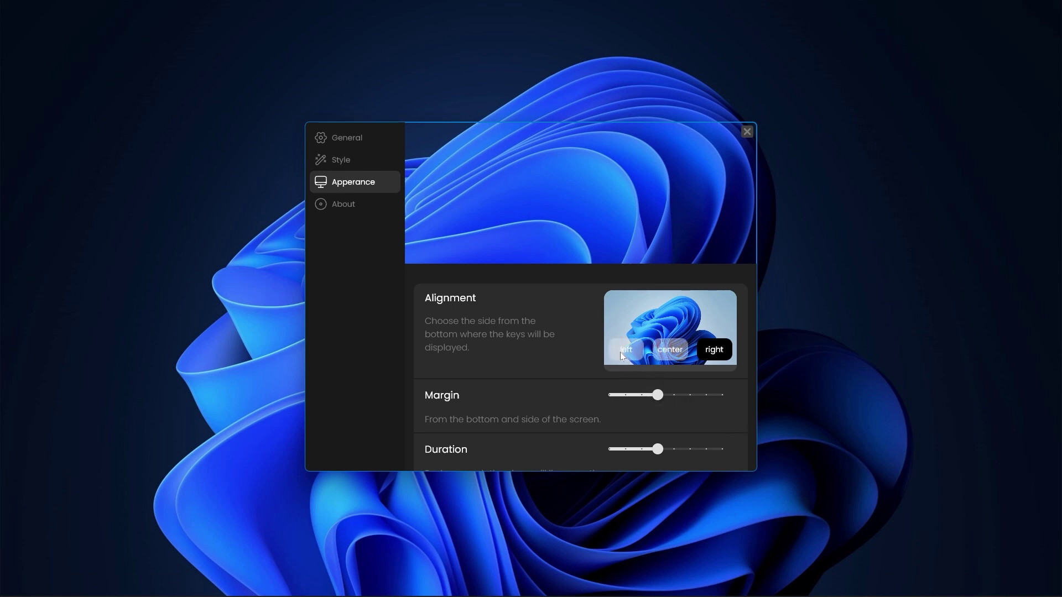
# Step: Try left and centre alignment, settling on bottom-right keystrokes
pyautogui.click(630, 353)
pyautogui.click(667, 355)
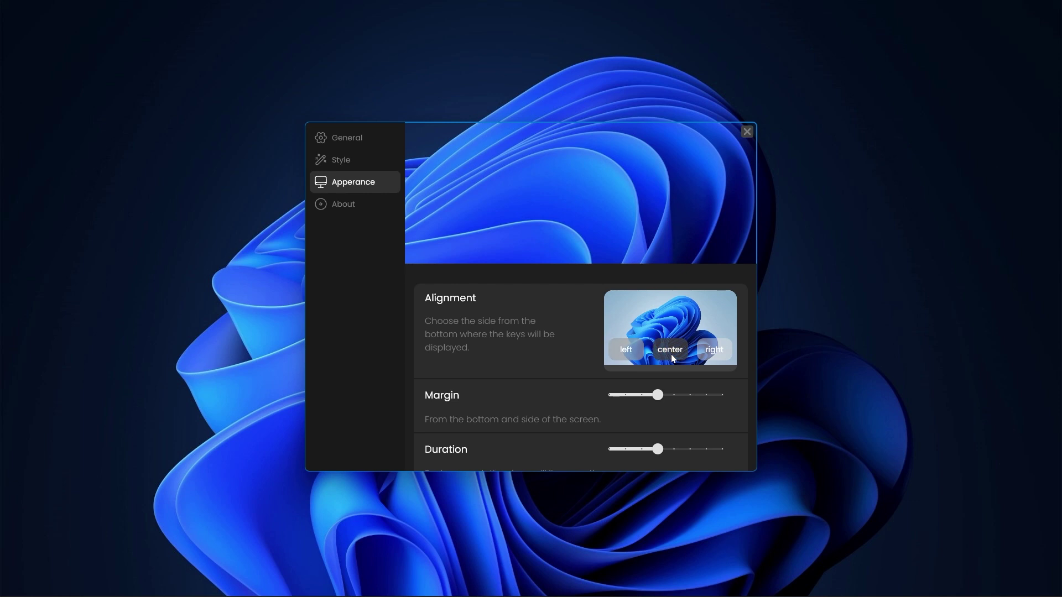
pyautogui.click(712, 356)
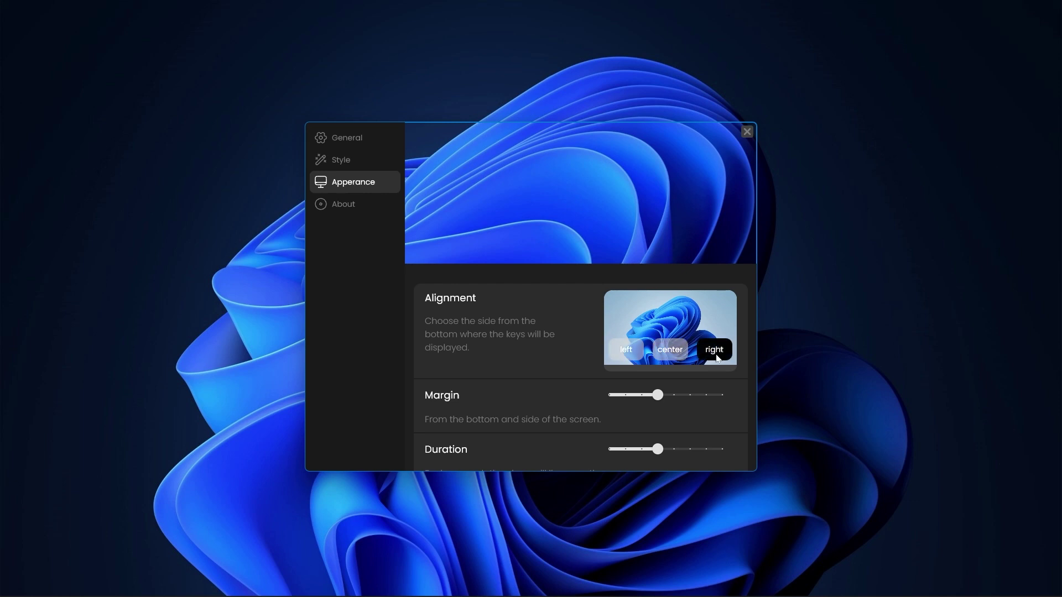
# Step: Raise the margin to about 112px and set Duration to a mid value, about 5 s
pyautogui.scroll(-3, 756, 354)
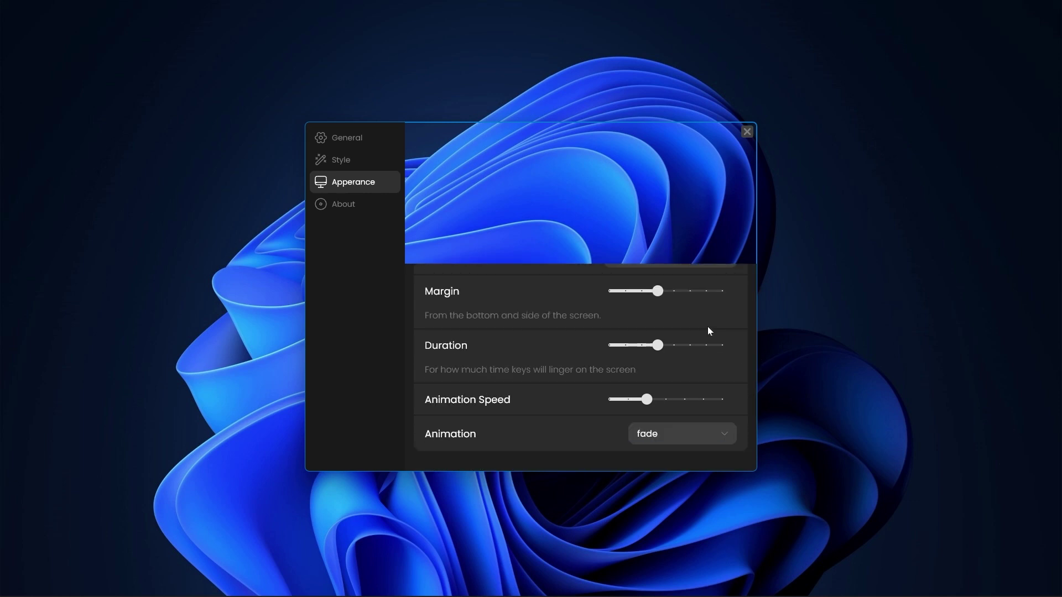
pyautogui.moveTo(660, 296); pyautogui.dragTo(706, 298)
pyautogui.moveTo(663, 347); pyautogui.dragTo(700, 349)
pyautogui.moveTo(708, 353); pyautogui.dragTo(629, 351)
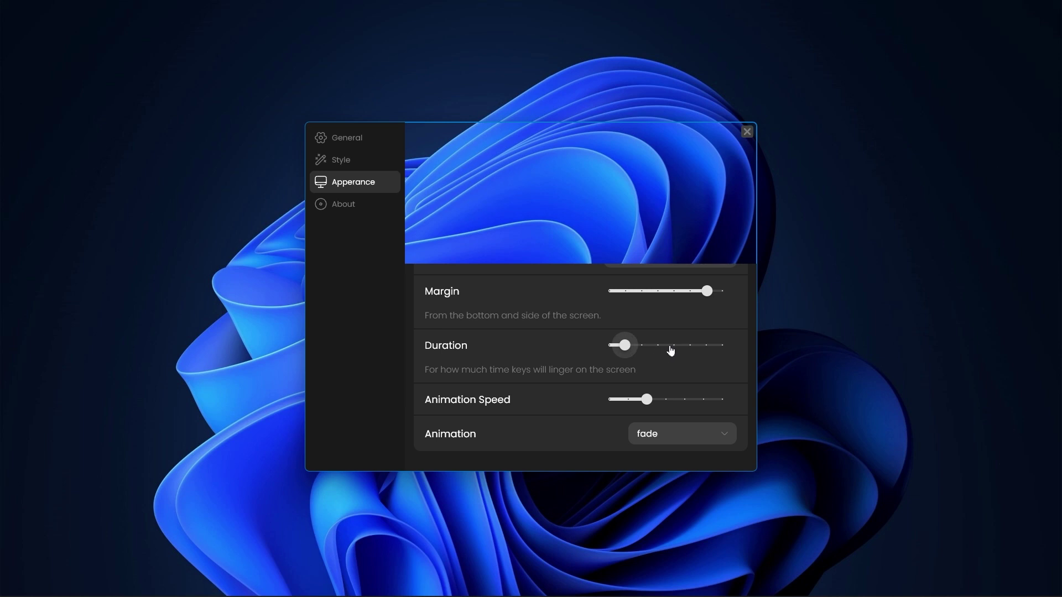
pyautogui.click(679, 351)
# Step: Try grow and no animation, then set the key animation to slide
pyautogui.click(714, 438)
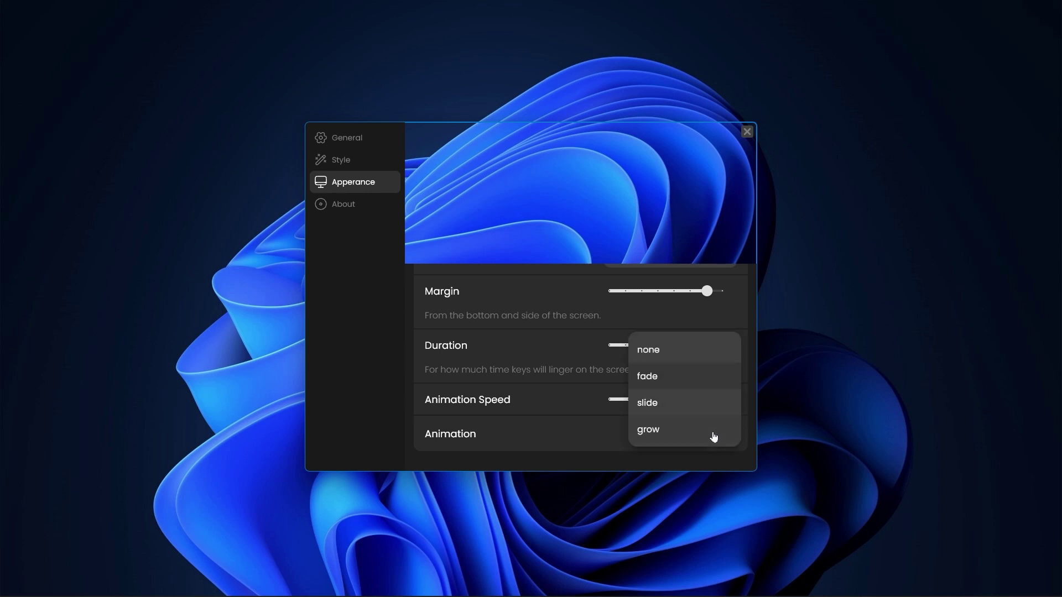
pyautogui.click(714, 437)
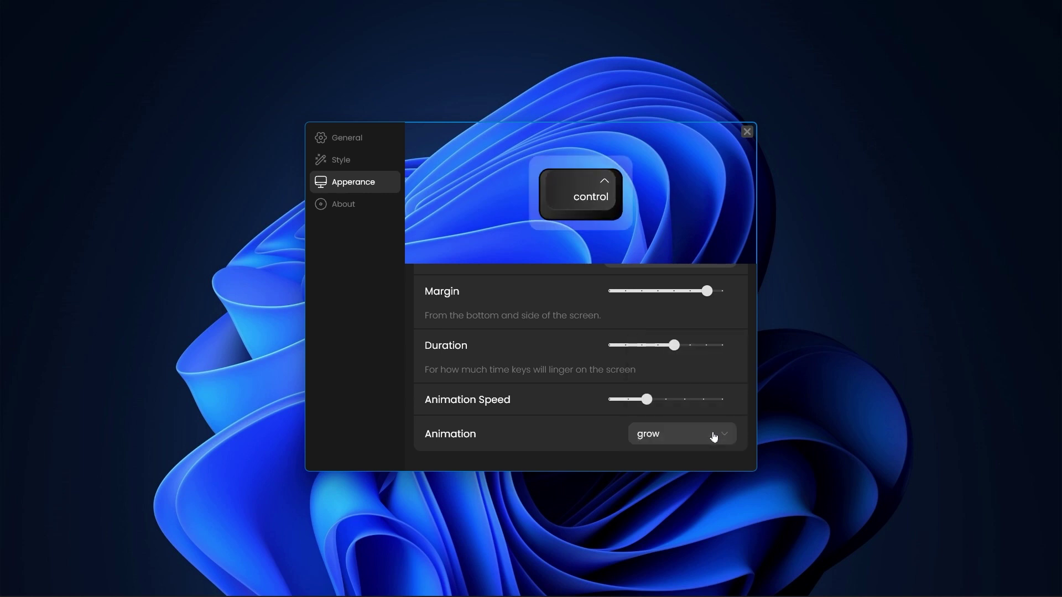
pyautogui.click(714, 438)
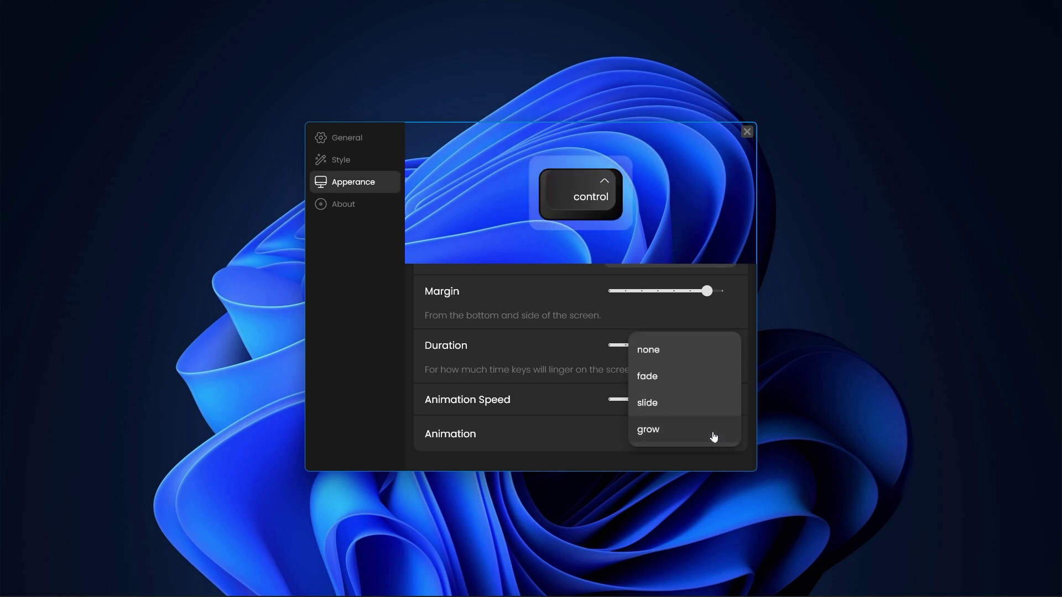
pyautogui.click(716, 350)
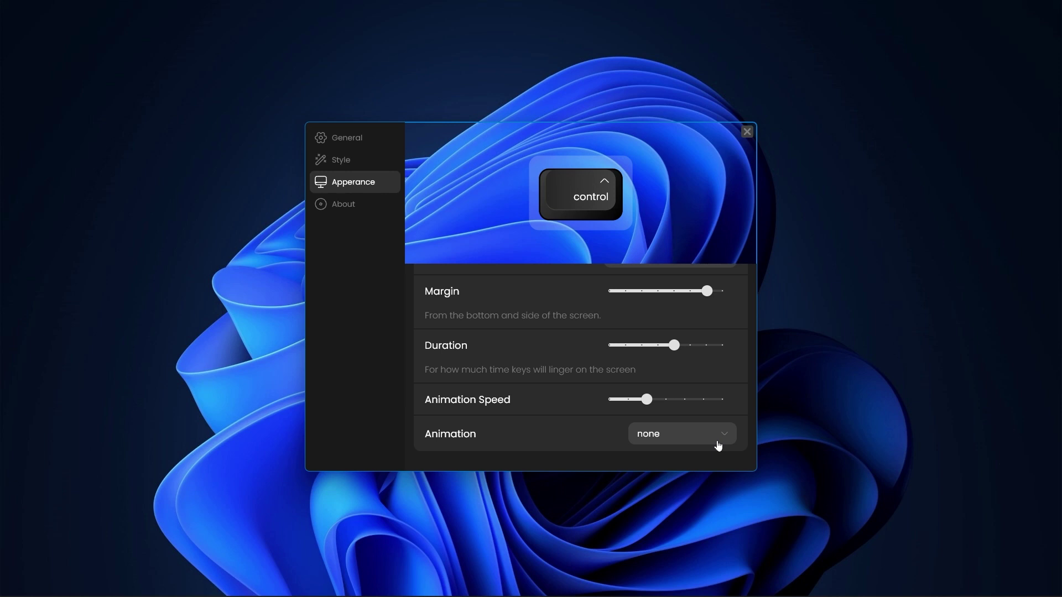
pyautogui.press('Down')
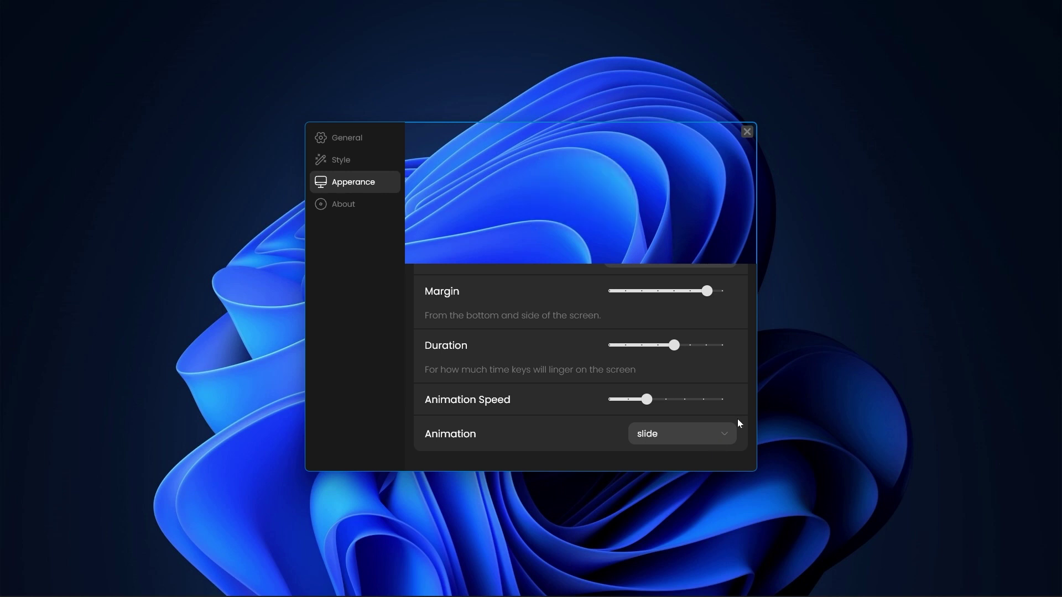
# Step: Centre the keystrokes at the bottom, reduce the margin to 80px and close settings
pyautogui.scroll(2, 750, 419)
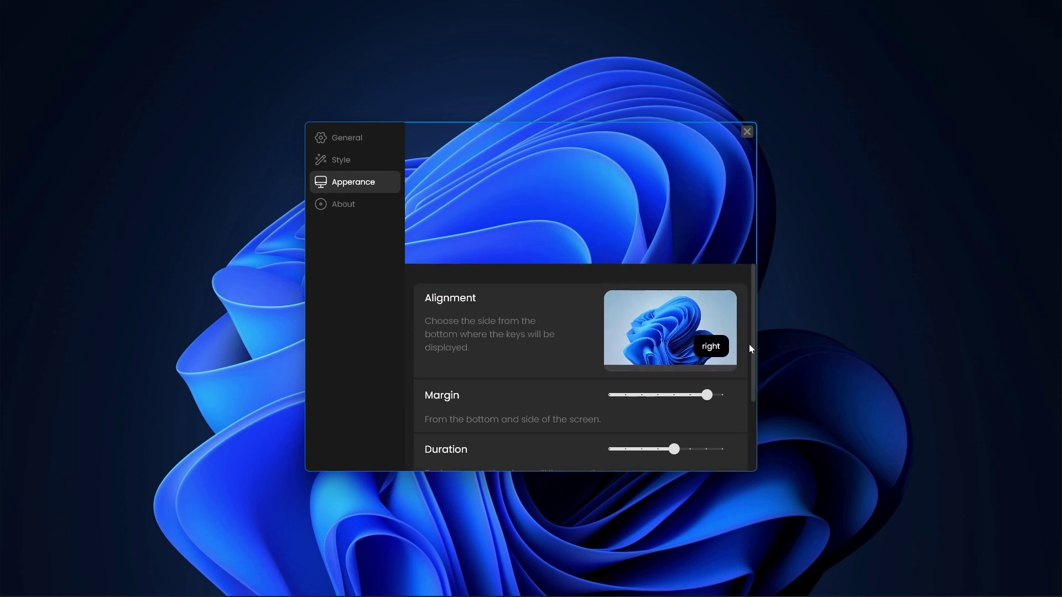
pyautogui.click(677, 347)
pyautogui.moveTo(707, 394); pyautogui.dragTo(673, 395)
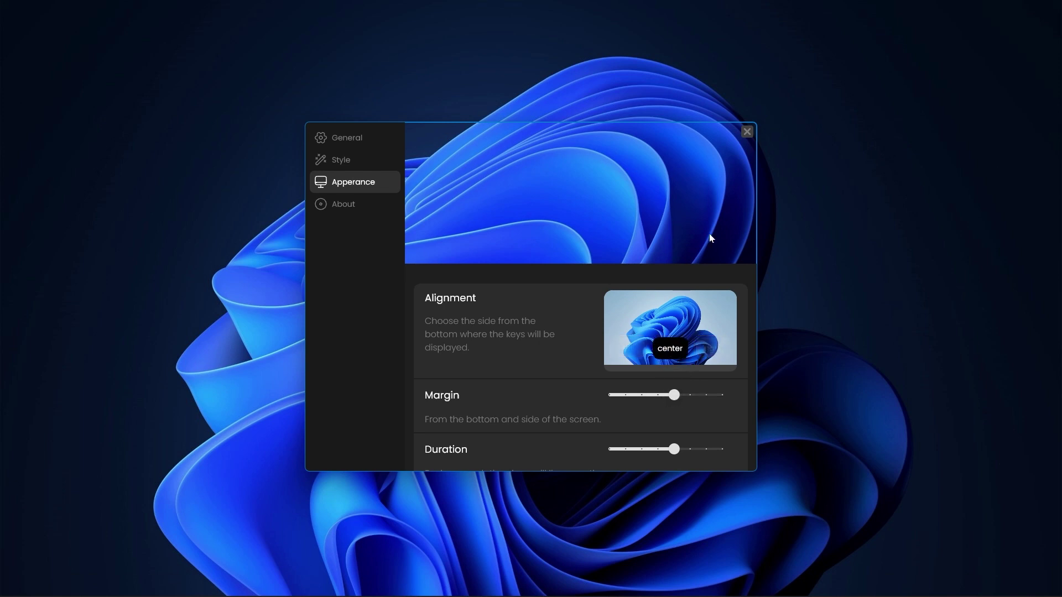
pyautogui.click(746, 133)
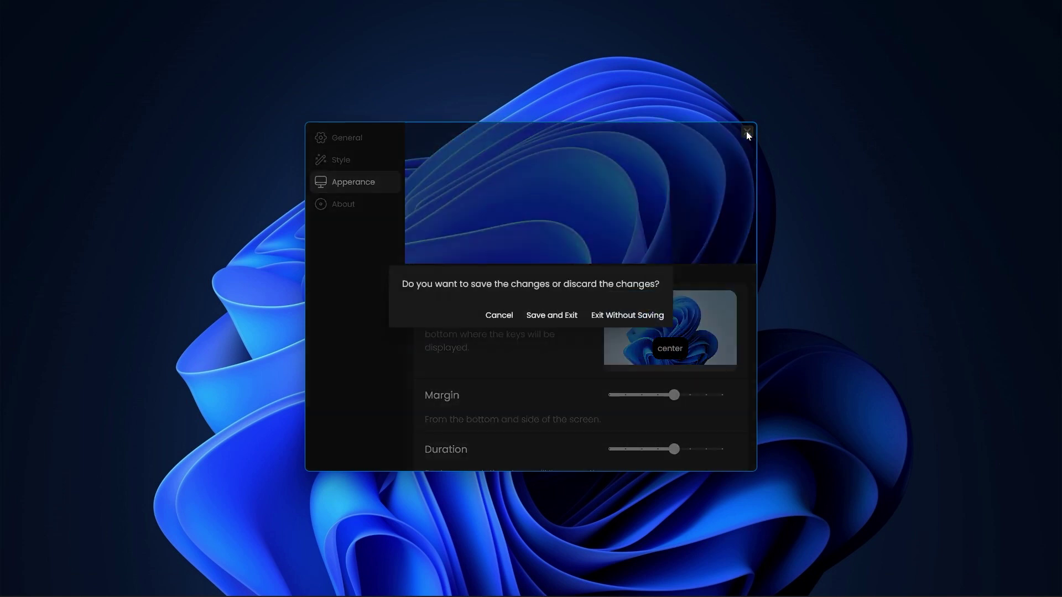
# Step: Save and exit settings, then check Ctrl+S, R, F and D appear bottom-centre
pyautogui.click(567, 316)
pyautogui.hotkey('ctrl', 's')
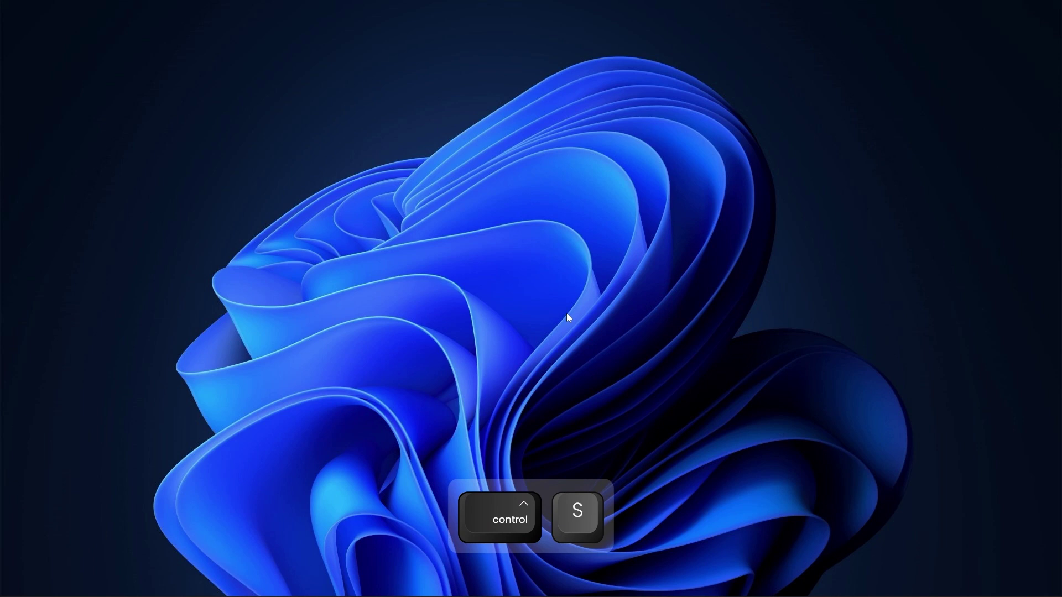
pyautogui.press('r')
pyautogui.press('f')
pyautogui.press('d')
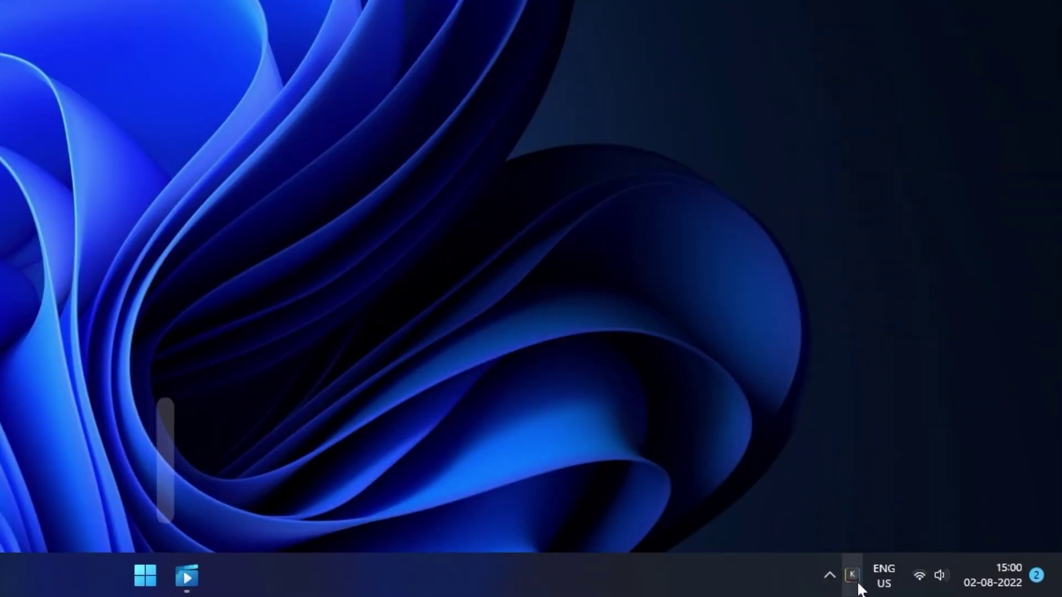
# Step: Turn the Keyviz keystroke display off and then back on from its tray menu
pyautogui.rightClick(858, 584)
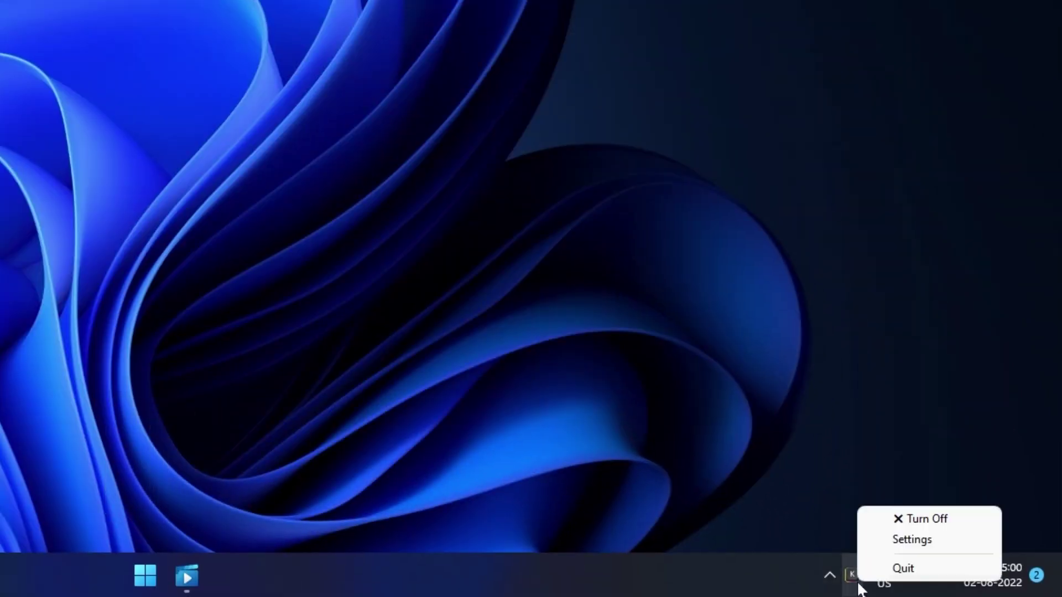
pyautogui.click(935, 519)
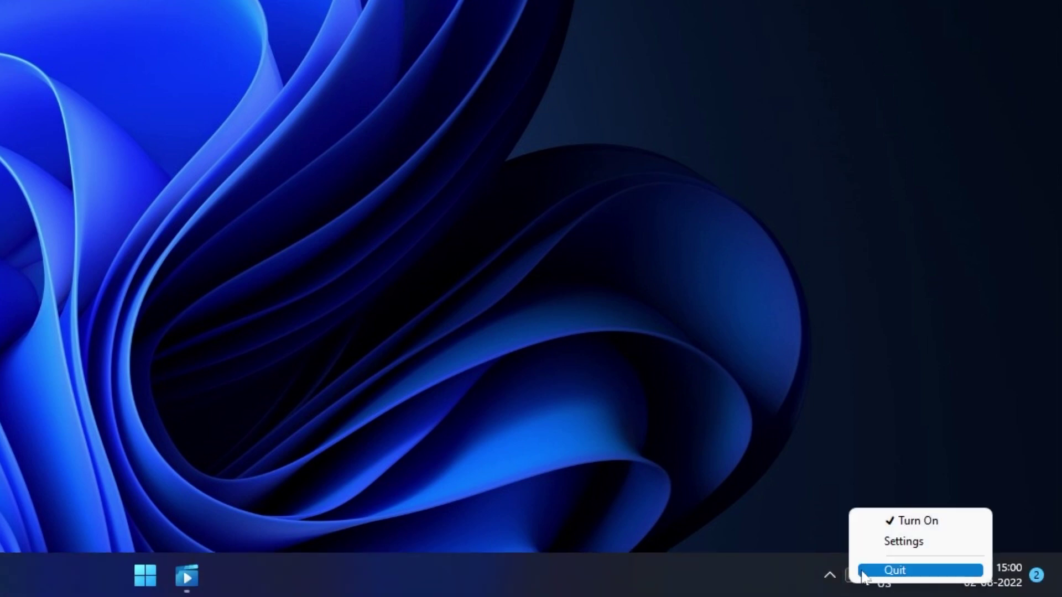
pyautogui.click(925, 523)
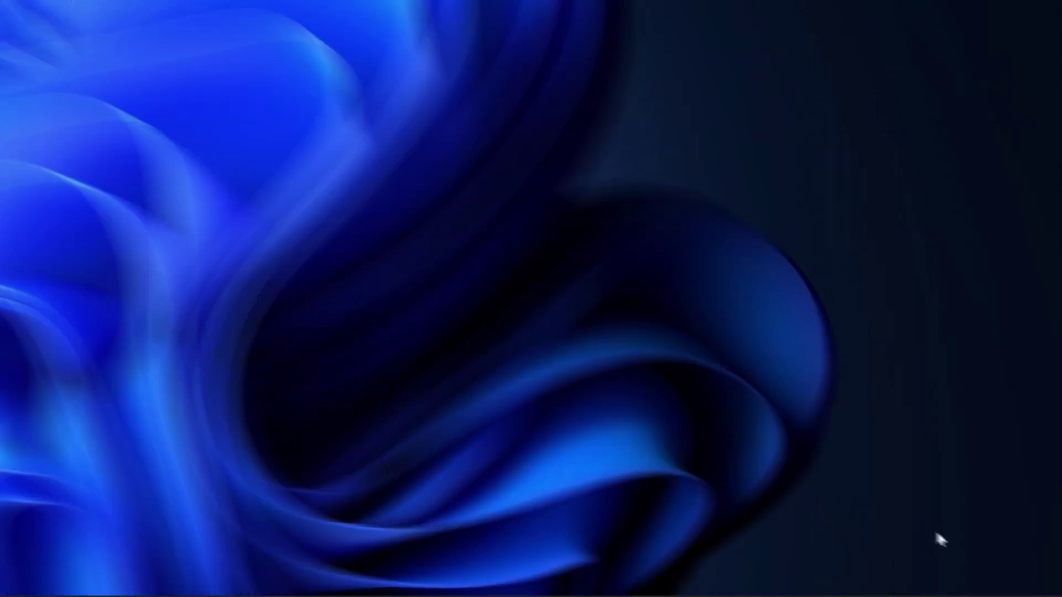
# Step: Press Shift+E and F to confirm keycaps show again, then reopen the Keyviz tray menu
pyautogui.hotkey('shift', 'e')
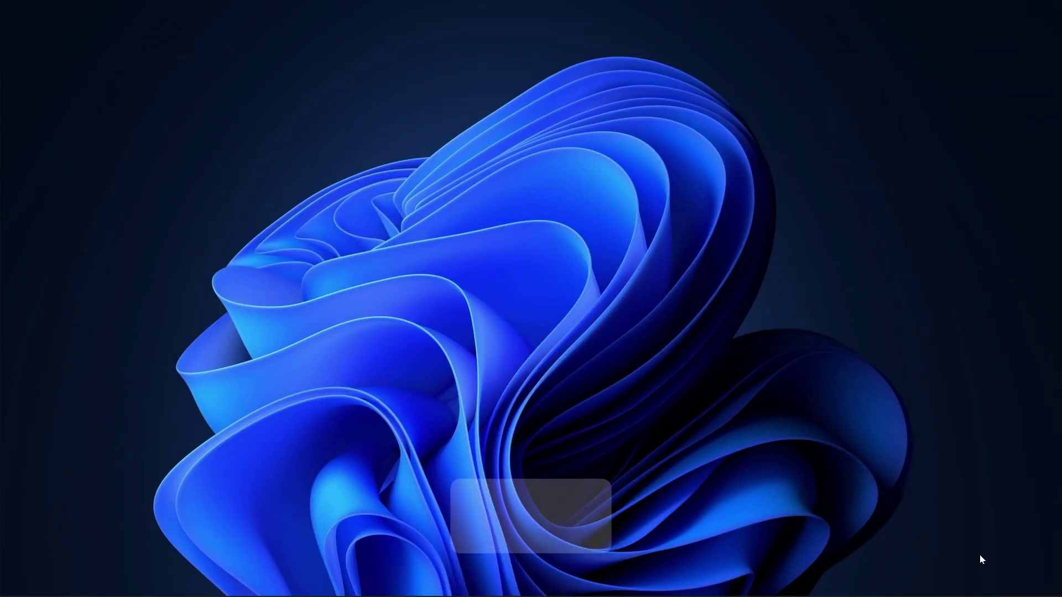
pyautogui.press('f')
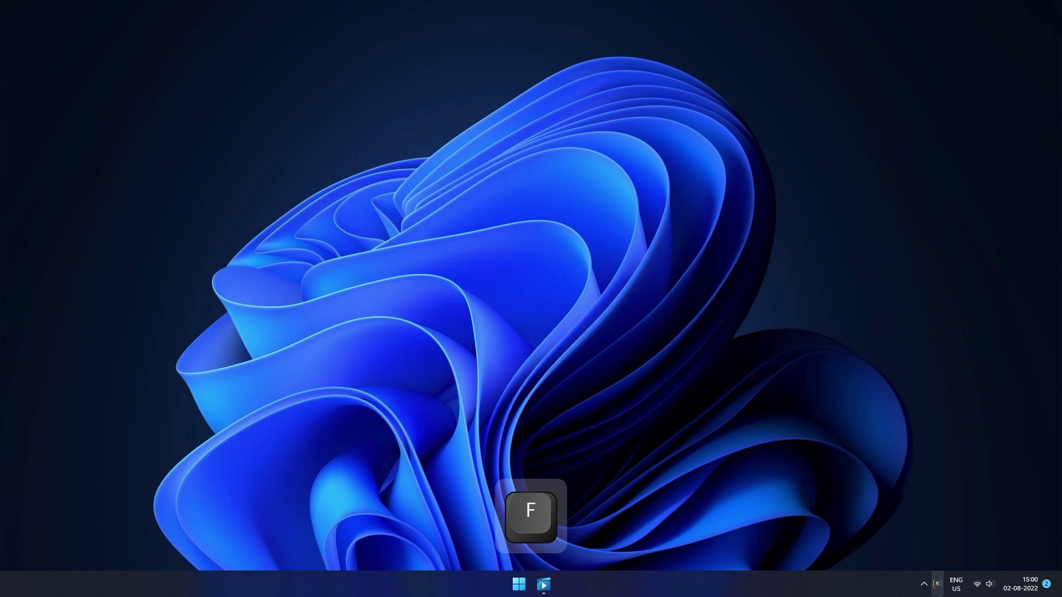
pyautogui.rightClick(949, 587)
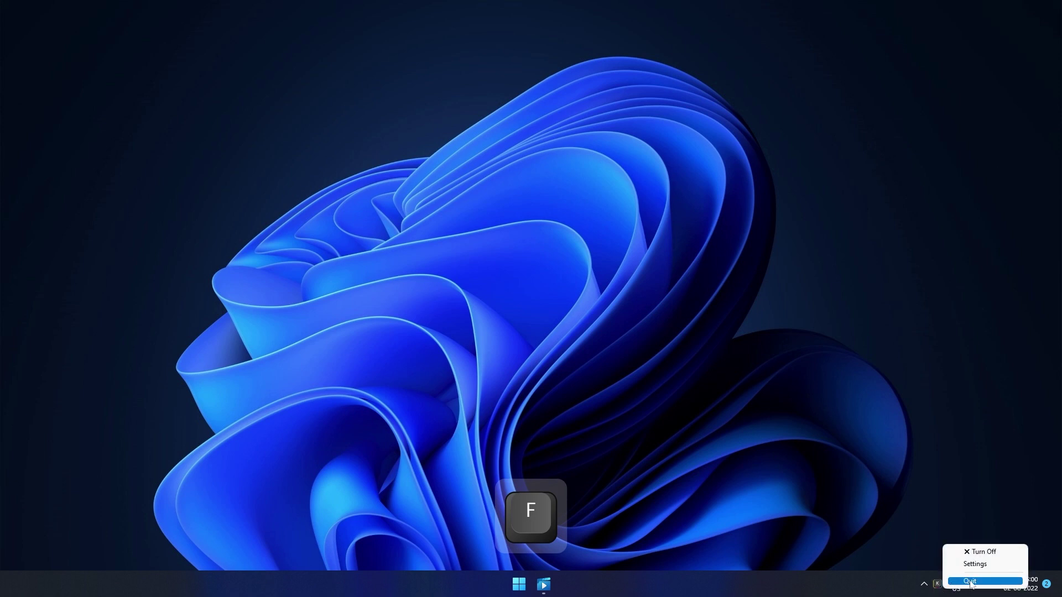